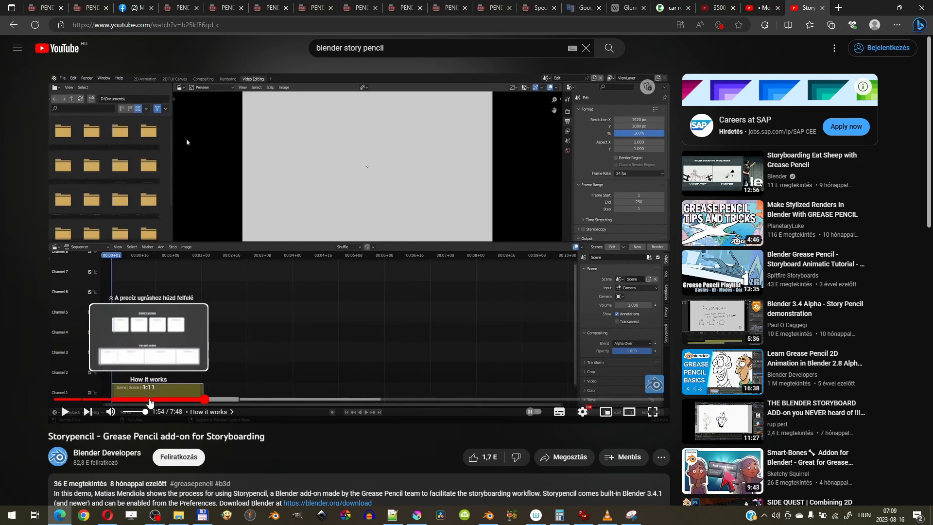
Jump the Storypencil demo video to 1:11 in its How it works chapter.
{"action": "left_click", "coordinate": [148, 399]}
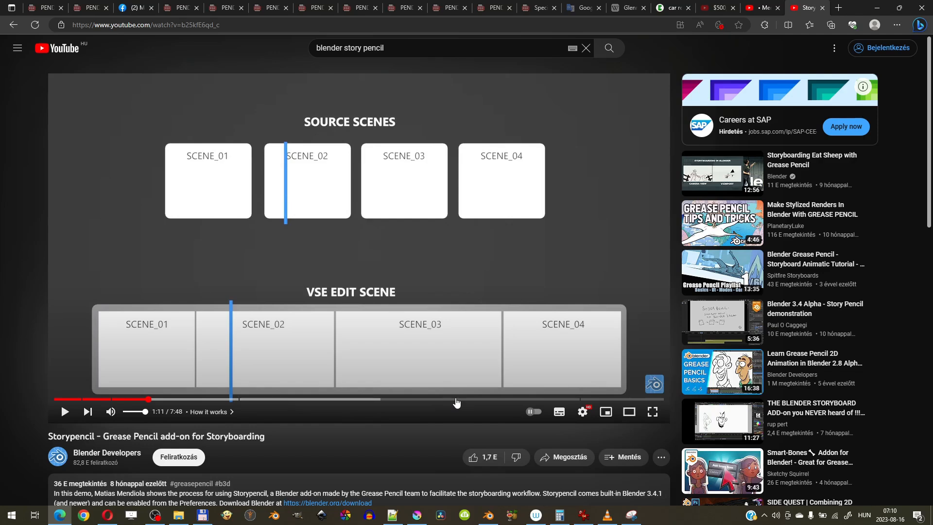
Switch to Blender and open the recent file AbsAdz_ALSO_edit_v096.blend.
{"action": "left_click", "coordinate": [489, 515]}
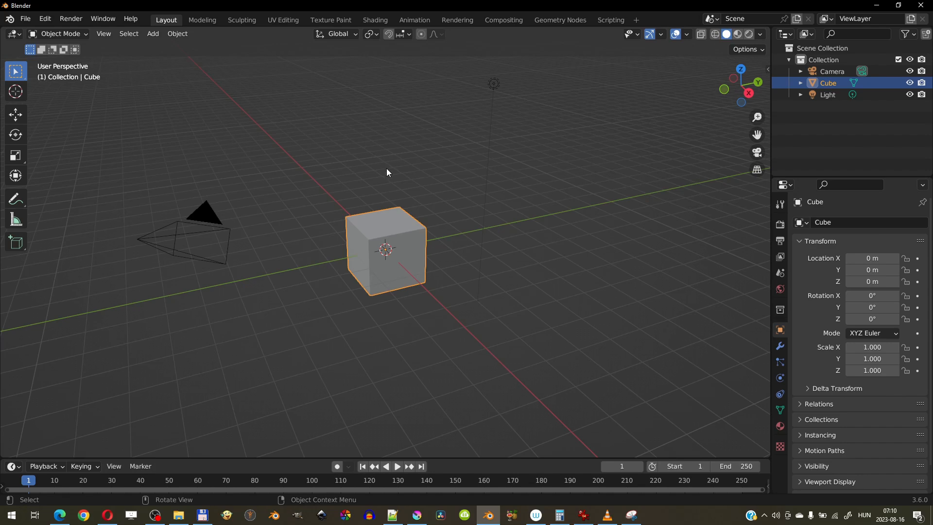
{"action": "left_click", "coordinate": [25, 18]}
{"action": "mouse_move", "coordinate": [106, 55]}
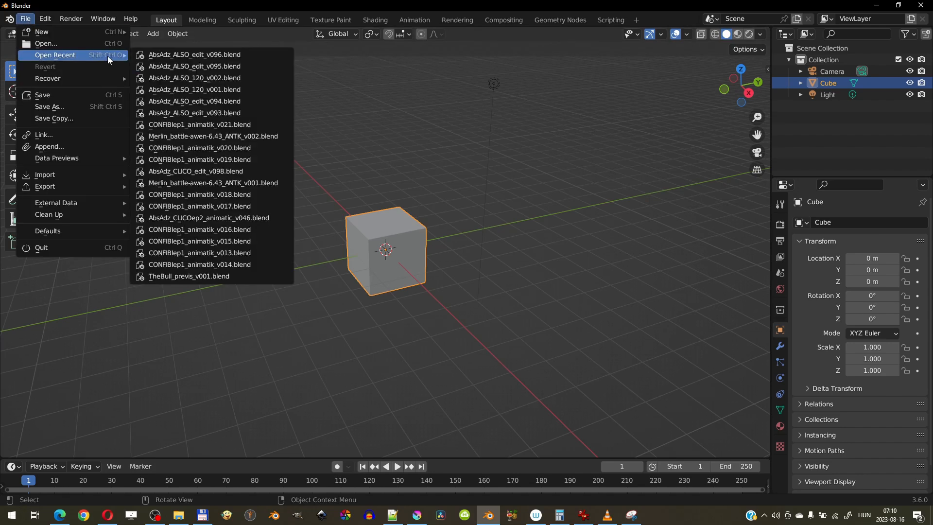
{"action": "left_click", "coordinate": [216, 58]}
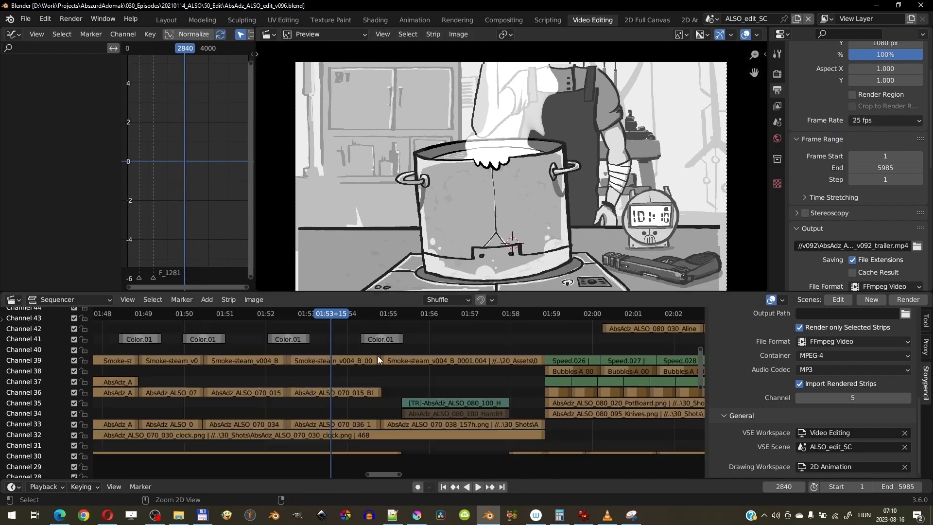
Enlarge the video preview by narrowing the Graph Editor beside it.
{"action": "left_click", "coordinate": [25, 18]}
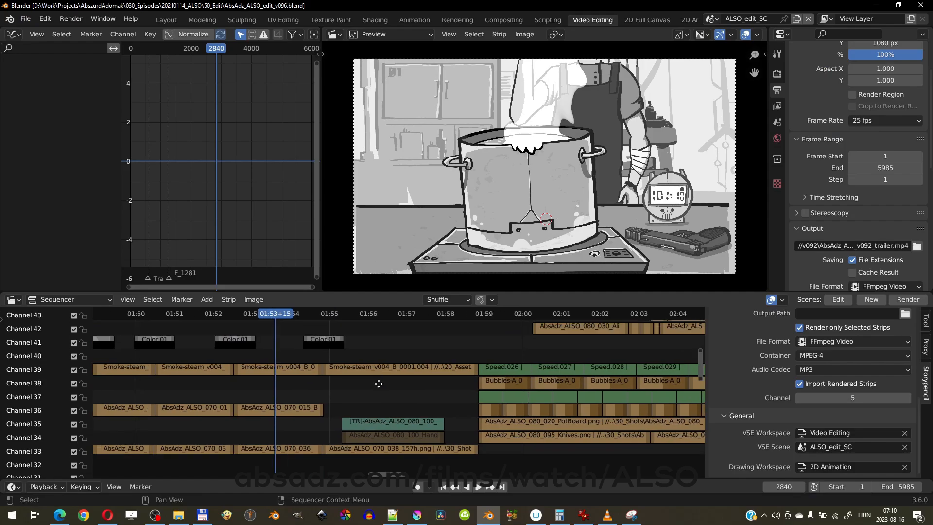
{"action": "middle_click_drag", "start_coordinate": [377, 381], "coordinate": [446, 363]}
{"action": "left_click_drag", "start_coordinate": [322, 110], "coordinate": [254, 111]}
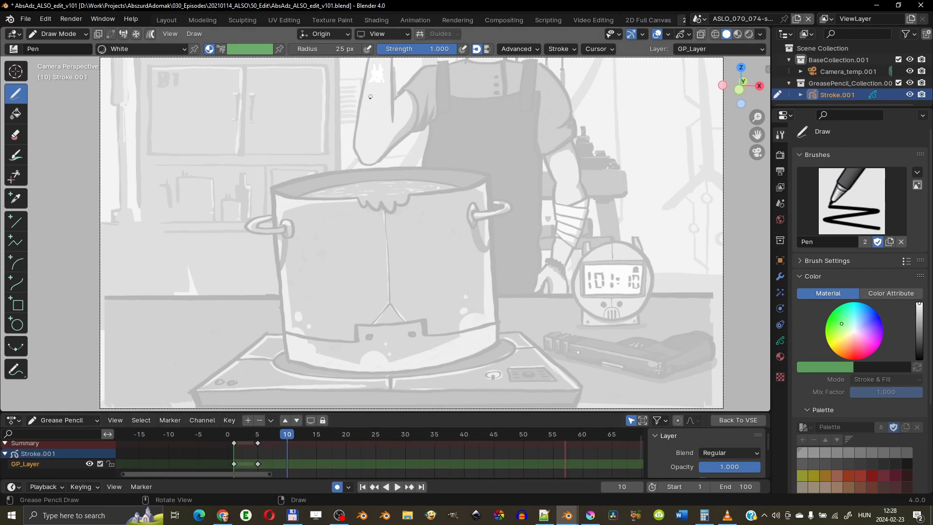
Draw short white Pen strokes falling toward the pot on frames 10 and 15 of the Grease Pencil drawing.
{"action": "left_click_drag", "start_coordinate": [372, 68], "coordinate": [382, 82]}
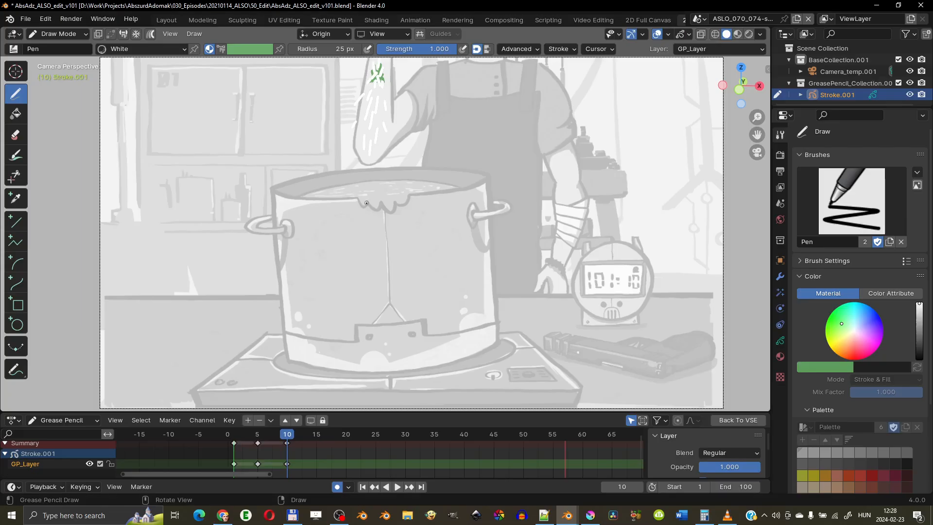
{"action": "mouse_move", "coordinate": [374, 92]}
{"action": "left_mouse_down"}
{"action": "mouse_move", "coordinate": [372, 146]}
{"action": "mouse_move", "coordinate": [384, 192]}
{"action": "left_mouse_up"}
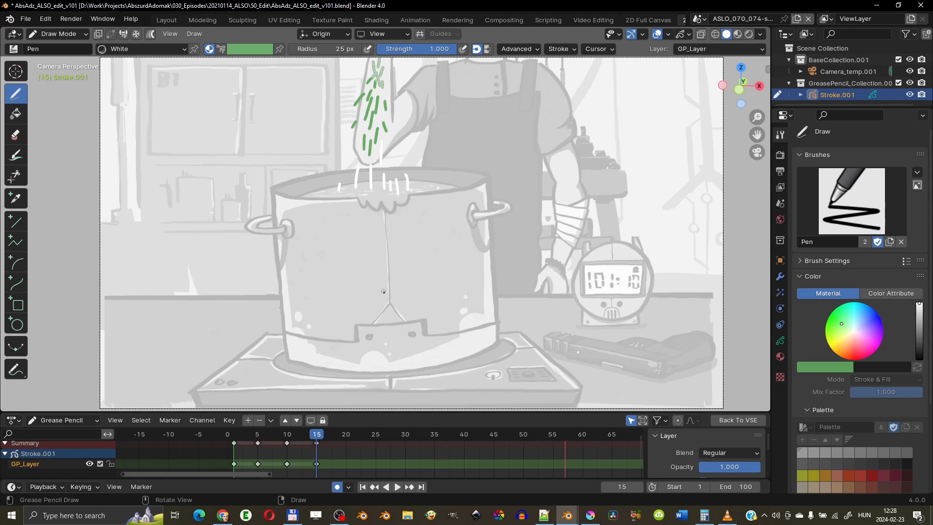
{"action": "left_click_drag", "start_coordinate": [368, 117], "coordinate": [367, 132]}
{"action": "left_click_drag", "start_coordinate": [371, 143], "coordinate": [371, 158]}
{"action": "left_click_drag", "start_coordinate": [356, 149], "coordinate": [355, 161]}
{"action": "left_click_drag", "start_coordinate": [372, 68], "coordinate": [380, 78]}
{"action": "left_click_drag", "start_coordinate": [359, 104], "coordinate": [356, 116]}
{"action": "left_click_drag", "start_coordinate": [388, 147], "coordinate": [388, 152]}
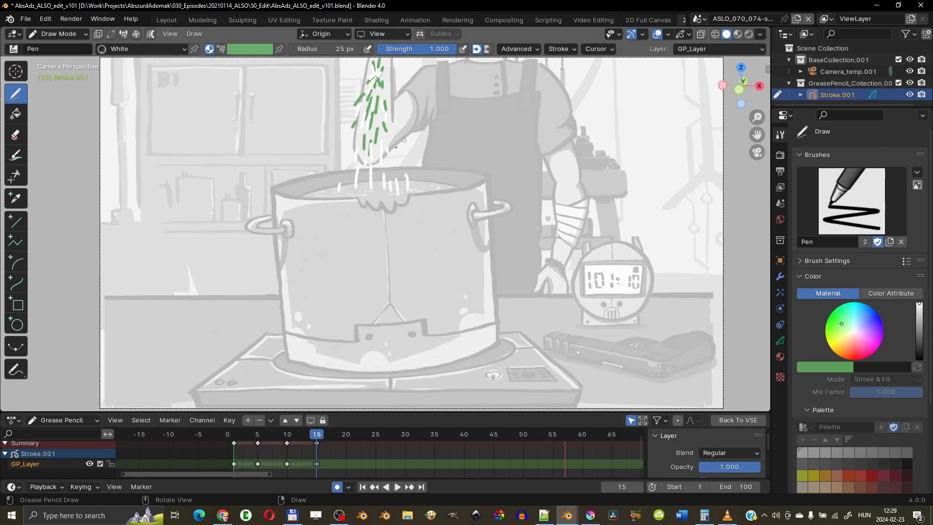
{"action": "left_click_drag", "start_coordinate": [385, 83], "coordinate": [390, 91]}
{"action": "mouse_move", "coordinate": [316, 433]}
{"action": "left_mouse_down"}
{"action": "mouse_move", "coordinate": [258, 433]}
{"action": "mouse_move", "coordinate": [316, 433]}
{"action": "left_mouse_up"}
{"action": "left_click_drag", "start_coordinate": [341, 135], "coordinate": [336, 164]}
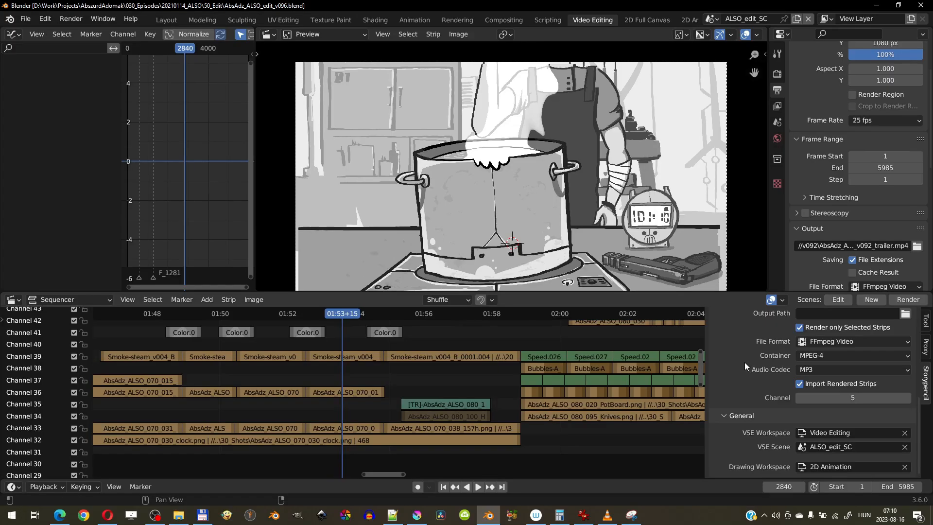
Open AbsAdz_ALSO_edit_v095.blend and move the sequencer's playhead to 03:24+19.
{"action": "left_click", "coordinate": [25, 19]}
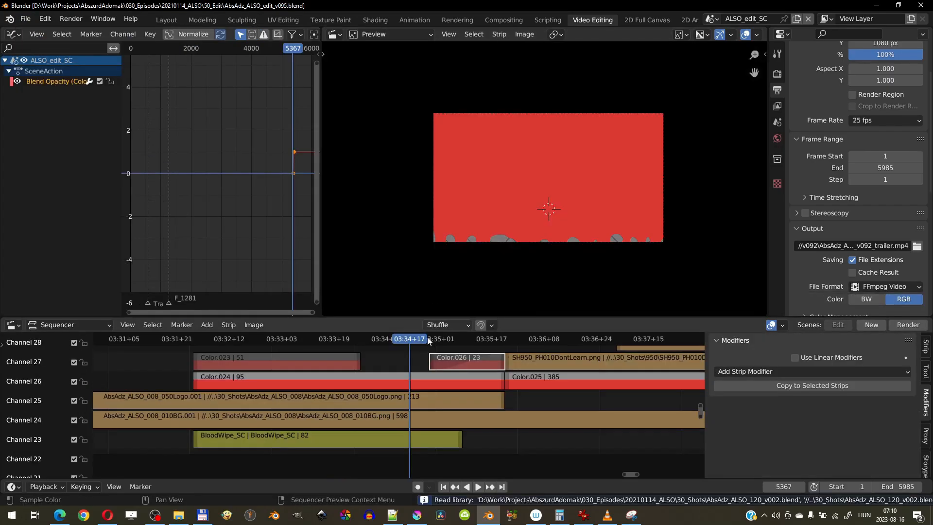
{"action": "middle_click_drag", "start_coordinate": [437, 346], "coordinate": [359, 362], "text": "ctrl"}
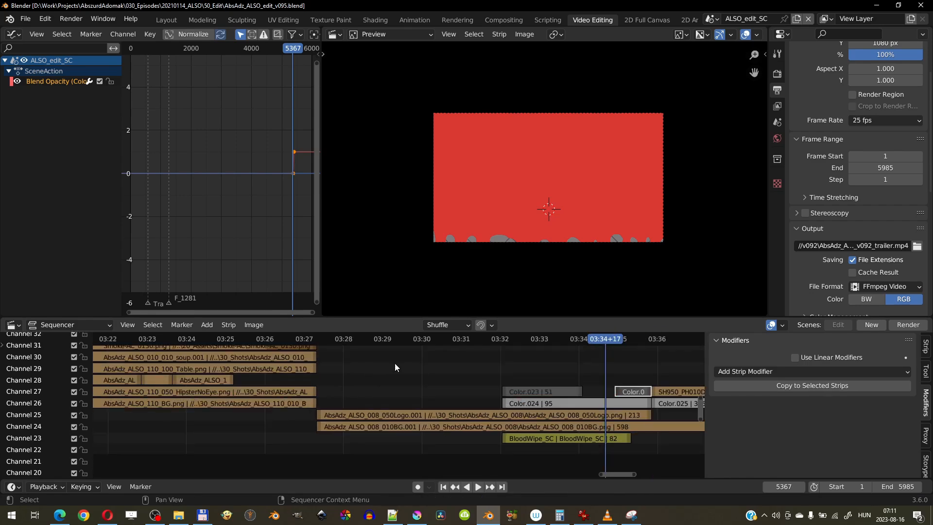
{"action": "middle_click_drag", "start_coordinate": [453, 362], "coordinate": [380, 371], "text": "ctrl"}
{"action": "middle_click_drag", "start_coordinate": [380, 371], "coordinate": [452, 404]}
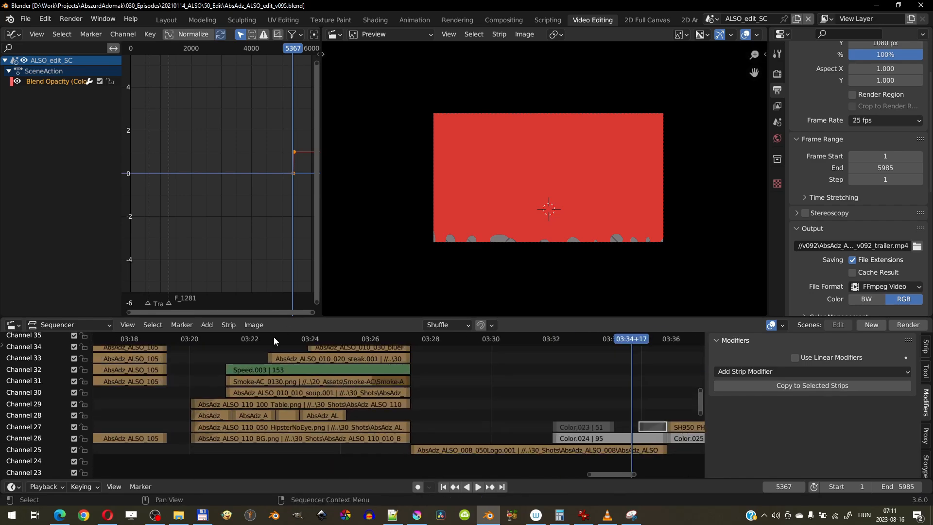
{"action": "left_click_drag", "start_coordinate": [300, 337], "coordinate": [334, 345]}
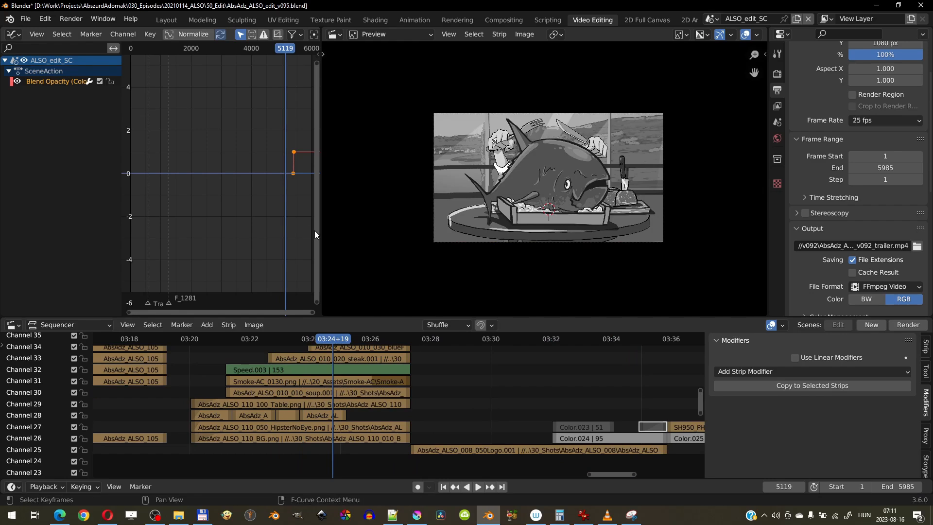
Create a new file from the General template.
{"action": "left_click", "coordinate": [25, 19]}
{"action": "mouse_move", "coordinate": [54, 33]}
{"action": "left_click", "coordinate": [148, 34]}
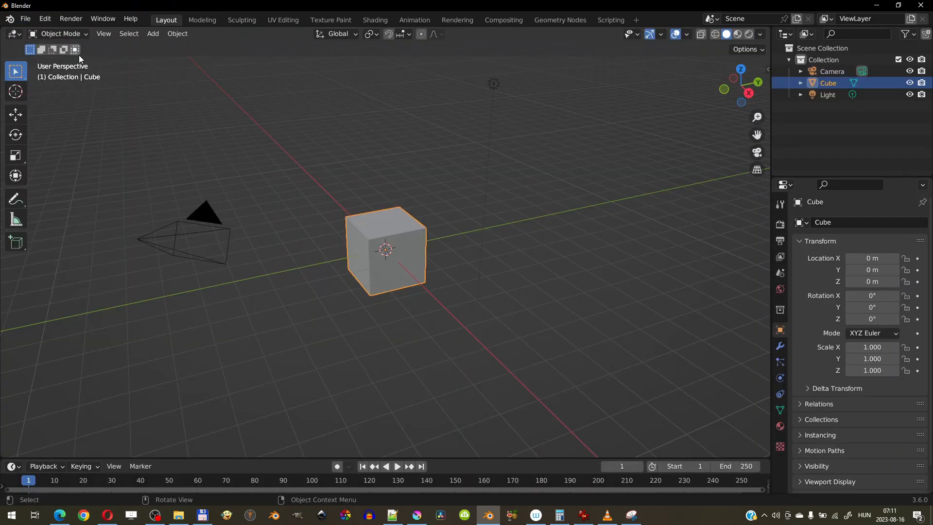
Search the add-ons in the preferences for "stor" and expand the Storypencil - Storyboard Tools entry.
{"action": "left_click", "coordinate": [78, 20]}
{"action": "mouse_move", "coordinate": [44, 18]}
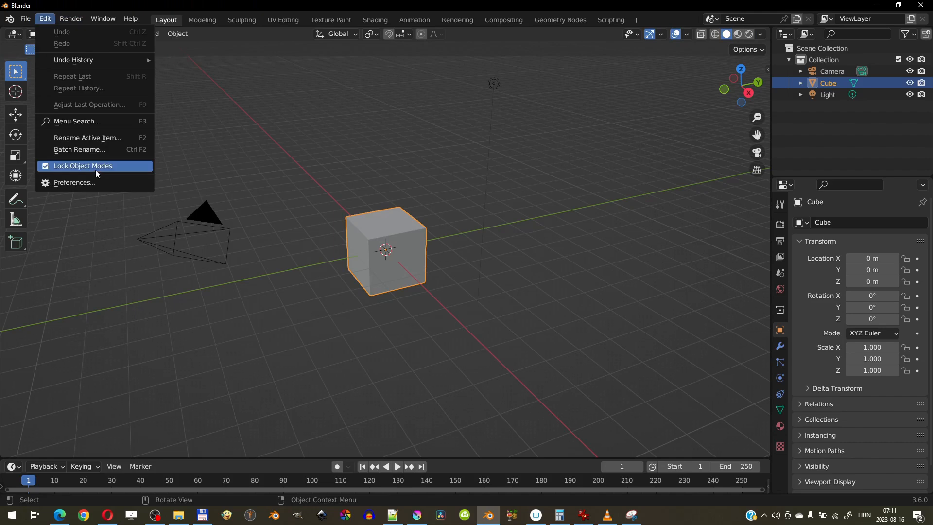
{"action": "left_click", "coordinate": [111, 185]}
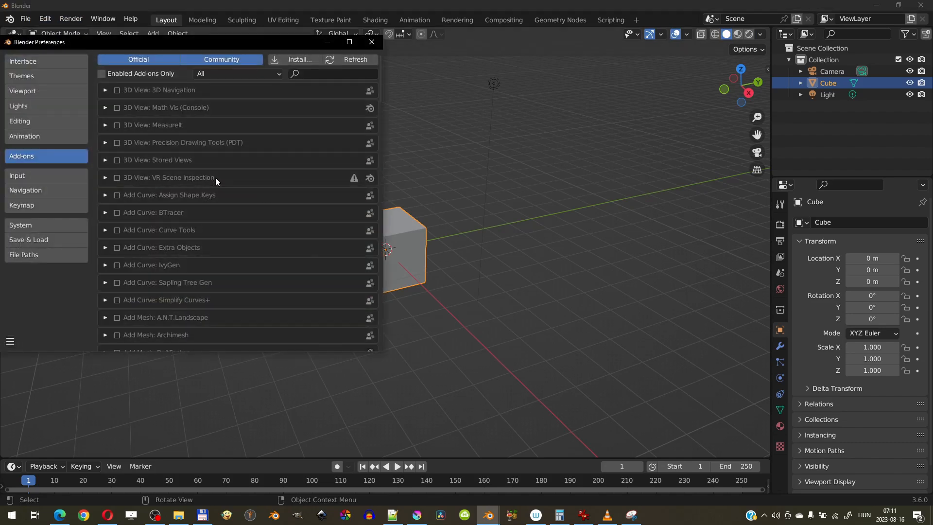
{"action": "left_click", "coordinate": [324, 74]}
{"action": "type", "text": "s"}
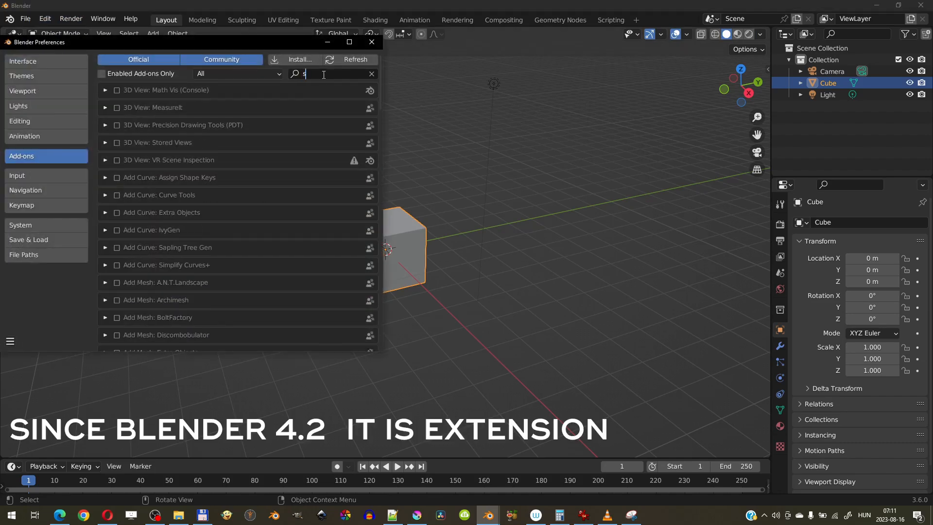
{"action": "type", "text": "tor"}
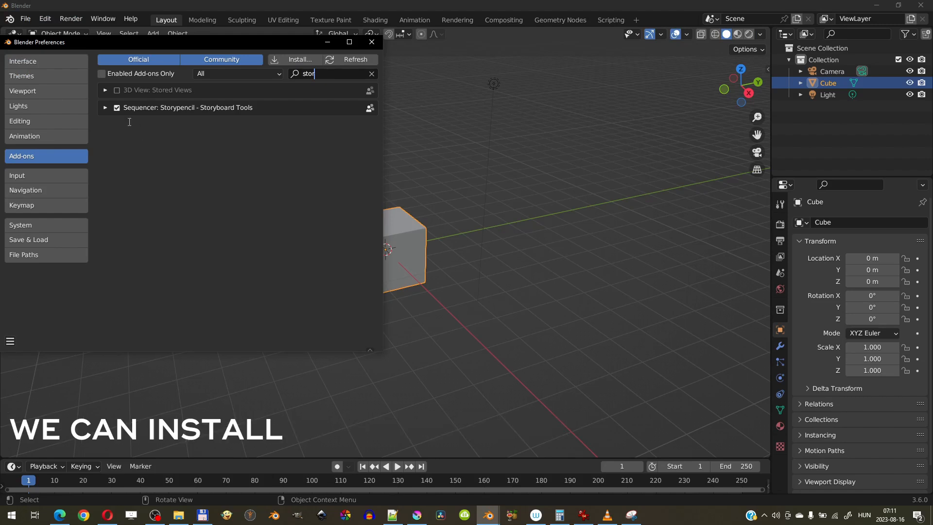
{"action": "left_click", "coordinate": [105, 108]}
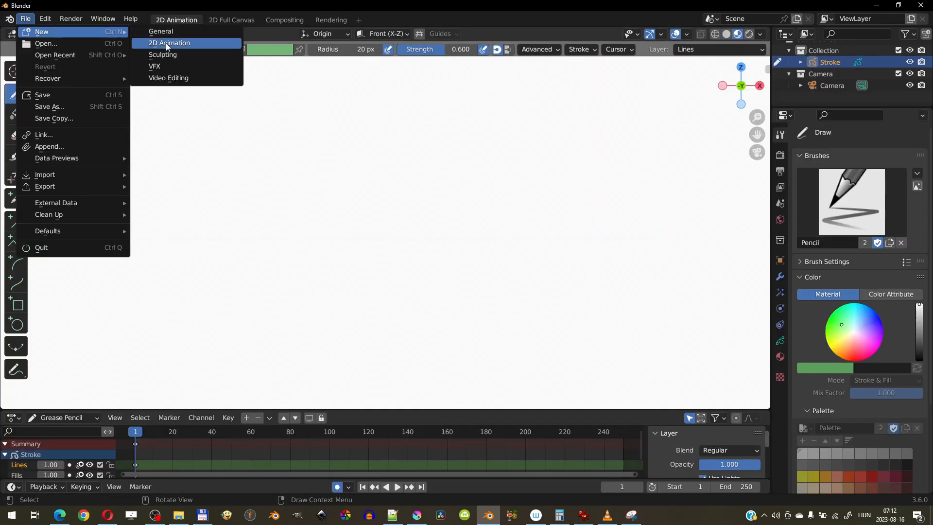
Create a new 2D Animation file and set it up for Storypencil with its Base and Edit scenes.
{"action": "left_click", "coordinate": [166, 44]}
{"action": "left_click", "coordinate": [194, 34]}
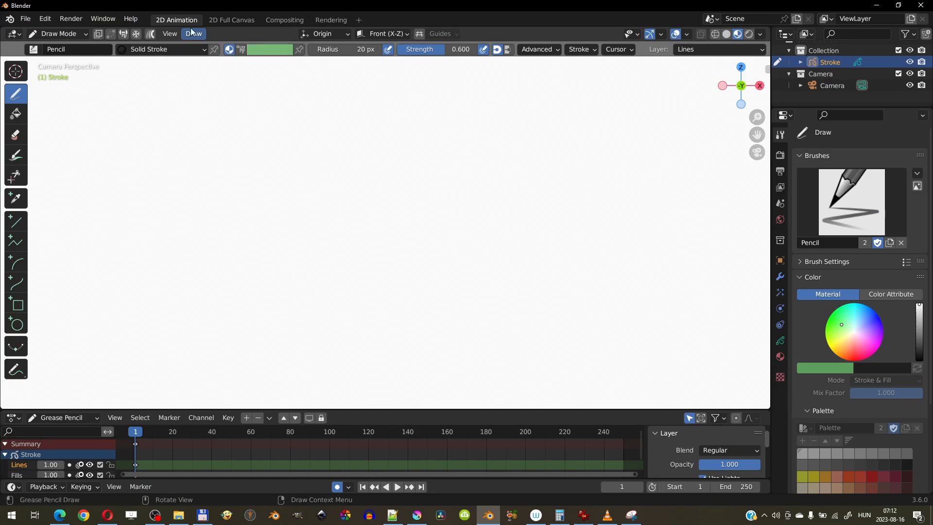
{"action": "left_click", "coordinate": [193, 33]}
{"action": "left_click", "coordinate": [237, 119]}
Look through the Storypencil settings for new scenes and rendering strips in the sequencer.
{"action": "scroll", "coordinate": [916, 372], "scroll_direction": "up", "scroll_amount": 2}
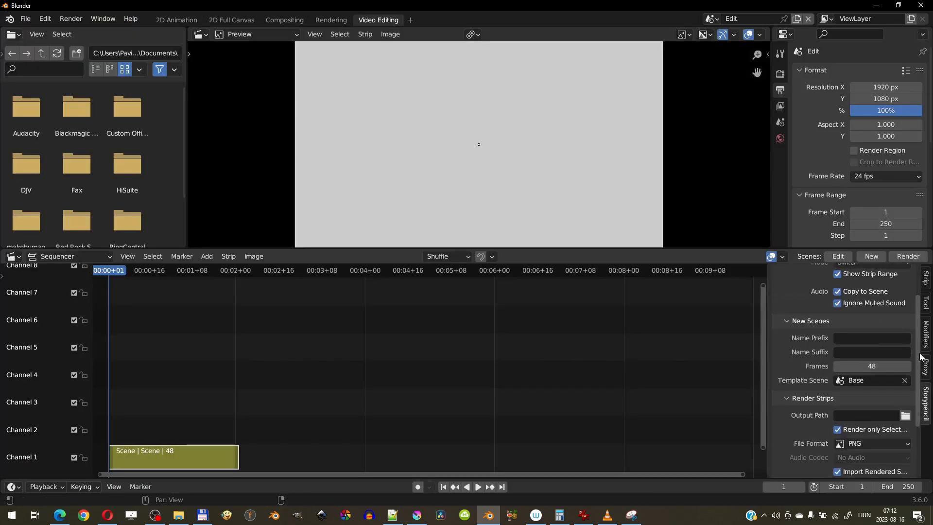
{"action": "scroll", "coordinate": [927, 348], "scroll_direction": "down", "scroll_amount": 3}
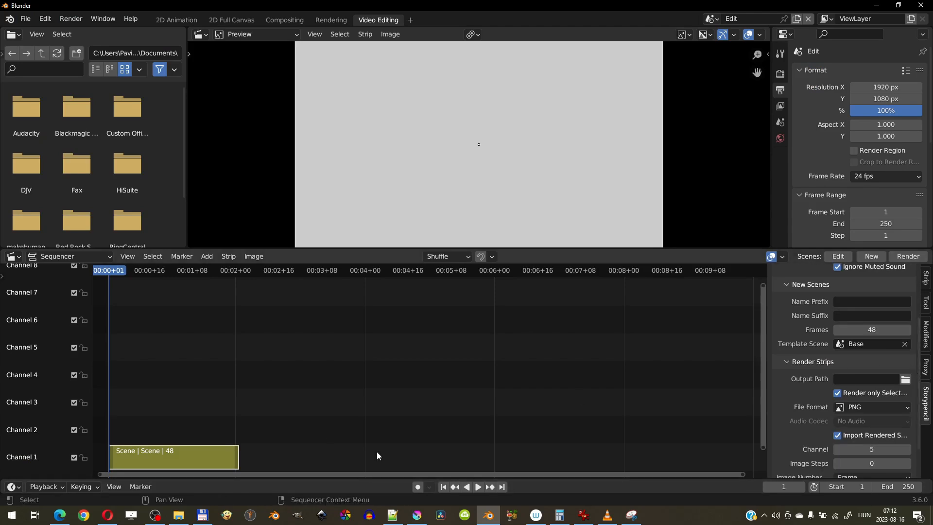
{"action": "left_click", "coordinate": [631, 515]}
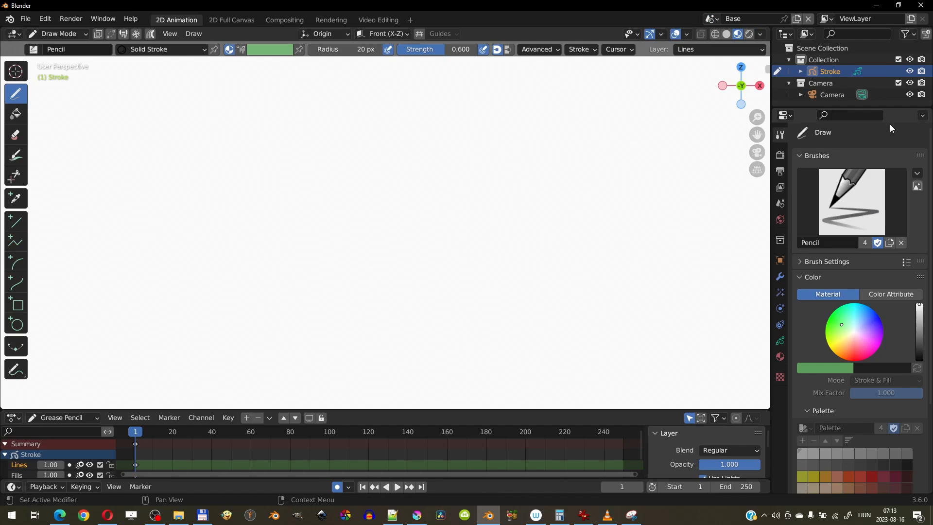
Enlarge the Outliner and examine the Base scene's world settings and camera placement.
{"action": "left_click_drag", "start_coordinate": [896, 107], "coordinate": [896, 155]}
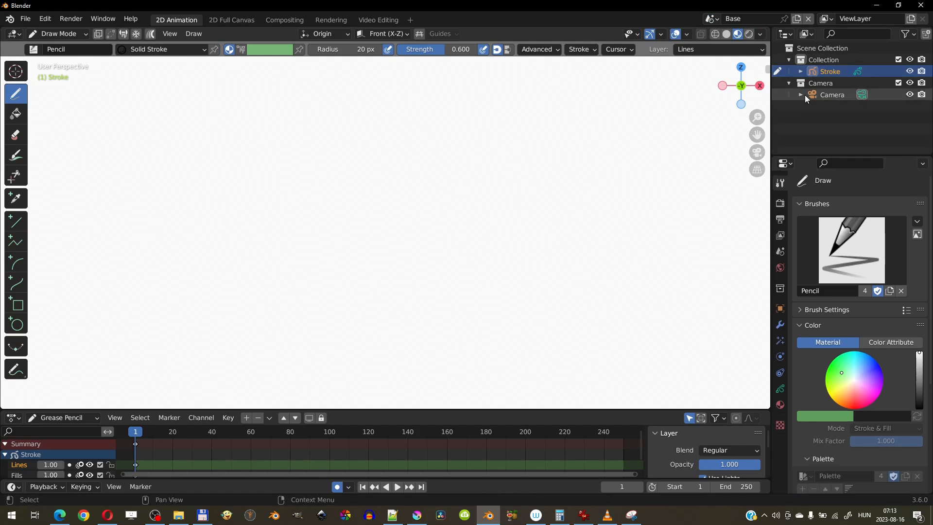
{"action": "left_click", "coordinate": [780, 268]}
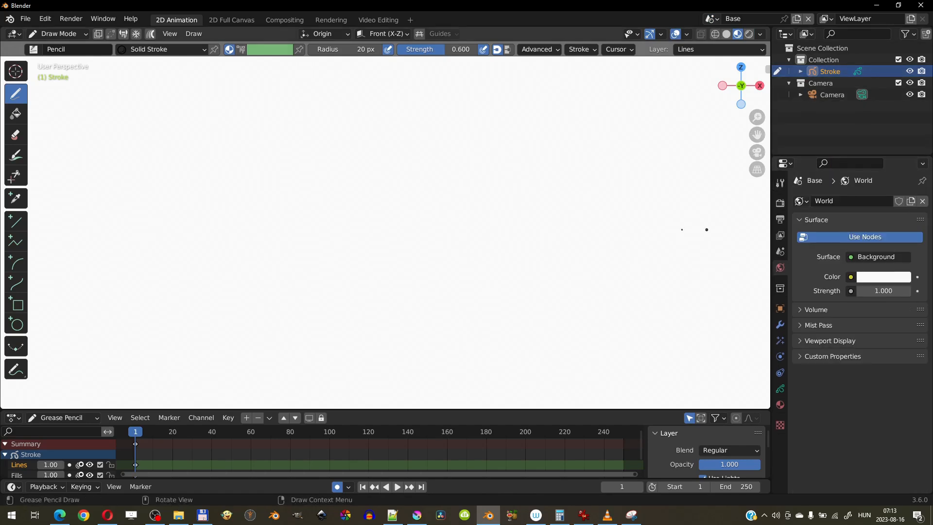
{"action": "middle_click_drag", "start_coordinate": [705, 227], "coordinate": [458, 214]}
{"action": "scroll", "coordinate": [370, 354], "scroll_direction": "down", "scroll_amount": 6}
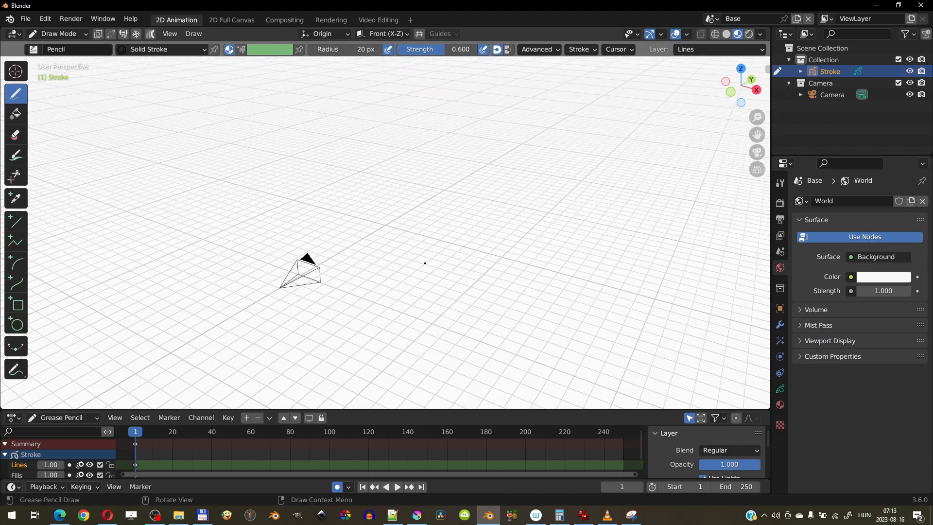
Make Edit the active scene and return to the Video Editing workspace.
{"action": "left_click", "coordinate": [711, 18]}
{"action": "left_click", "coordinate": [731, 46]}
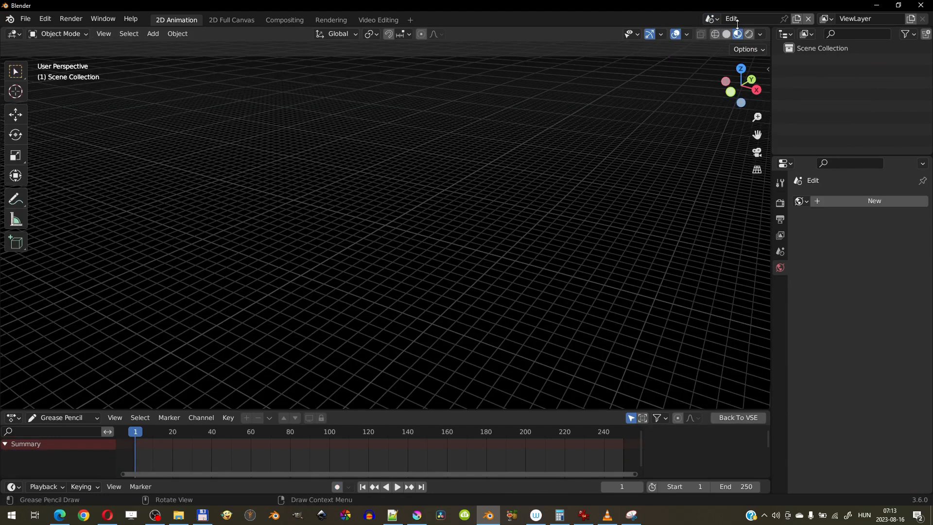
{"action": "left_click", "coordinate": [378, 20]}
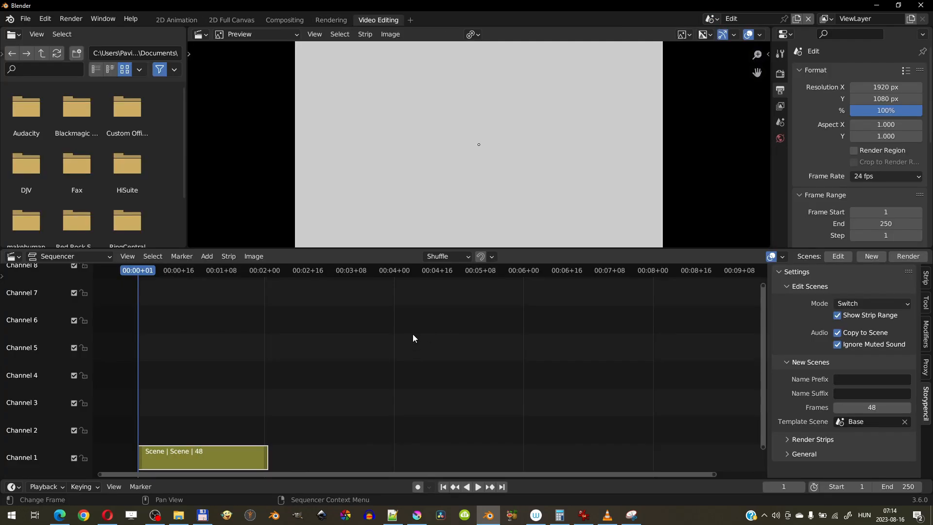
Expand Storypencil's General settings and widen the sidebar to check the VSE workspace, VSE scene and drawing workspace.
{"action": "left_click", "coordinate": [802, 452]}
{"action": "scroll", "coordinate": [792, 436], "scroll_direction": "down", "scroll_amount": 2}
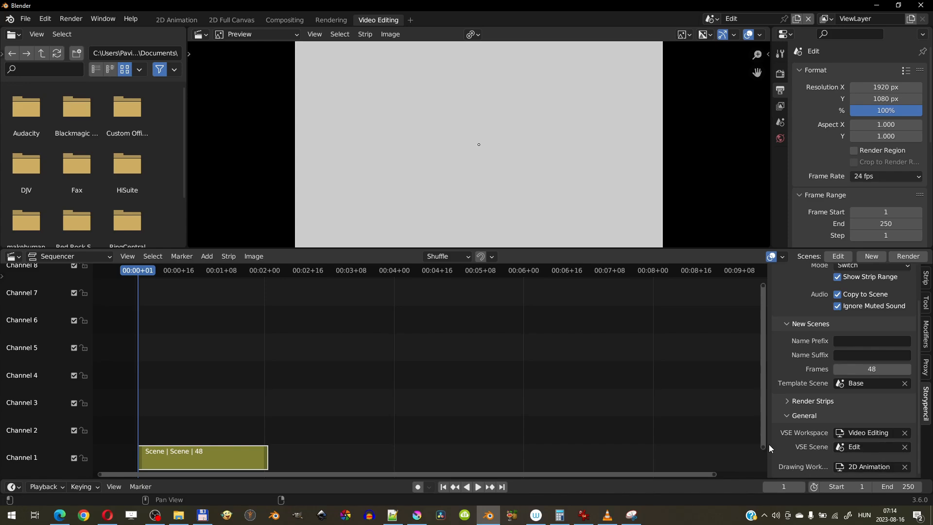
{"action": "left_click_drag", "start_coordinate": [767, 440], "coordinate": [722, 441]}
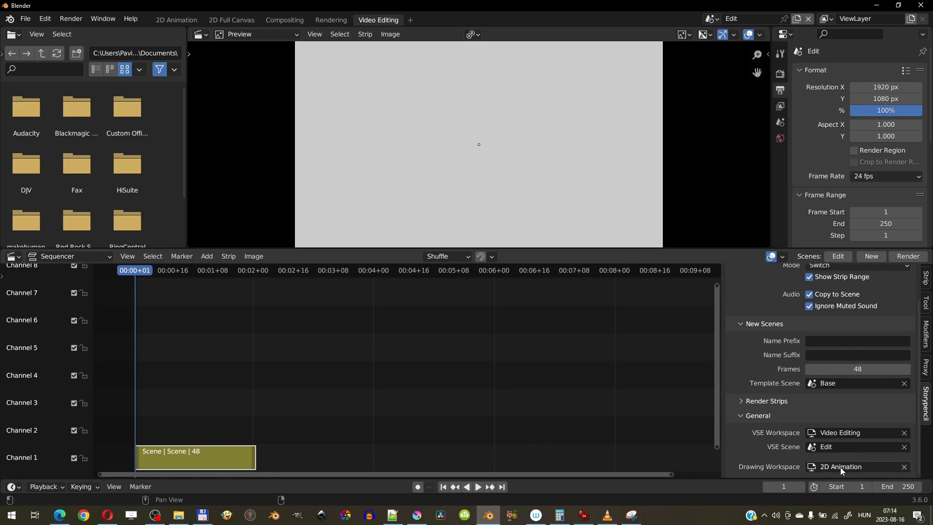
{"action": "left_click", "coordinate": [840, 467]}
Open the recent file AbsAdz_ALSO_edit_v095.blend.
{"action": "left_click", "coordinate": [25, 19]}
{"action": "mouse_move", "coordinate": [93, 57]}
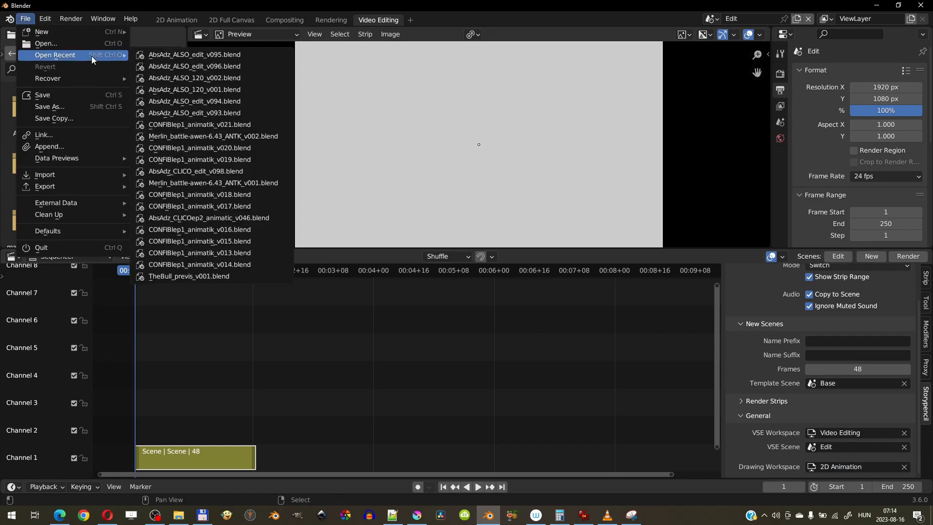
{"action": "left_click", "coordinate": [214, 54]}
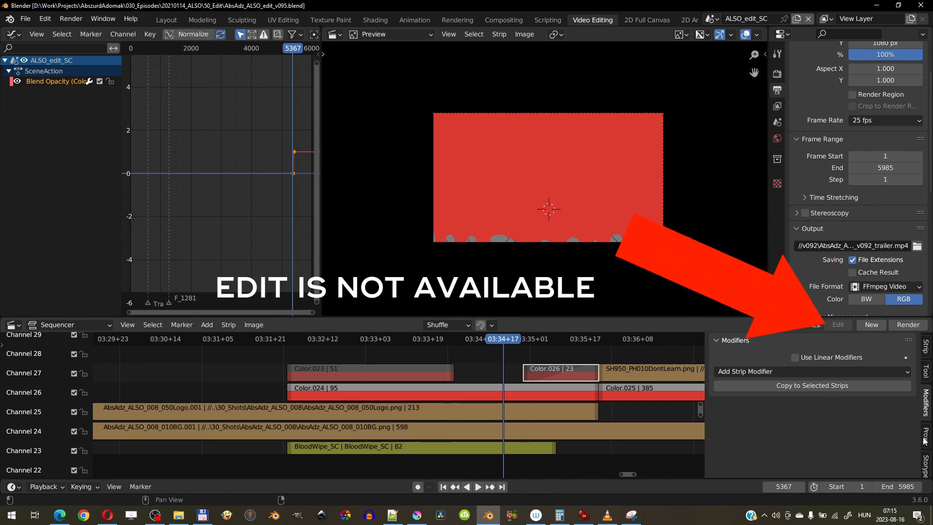
Show the project's Storypencil settings and examine its template scene and Render Strips options.
{"action": "left_click", "coordinate": [922, 467]}
{"action": "left_click_drag", "start_coordinate": [918, 393], "coordinate": [917, 421]}
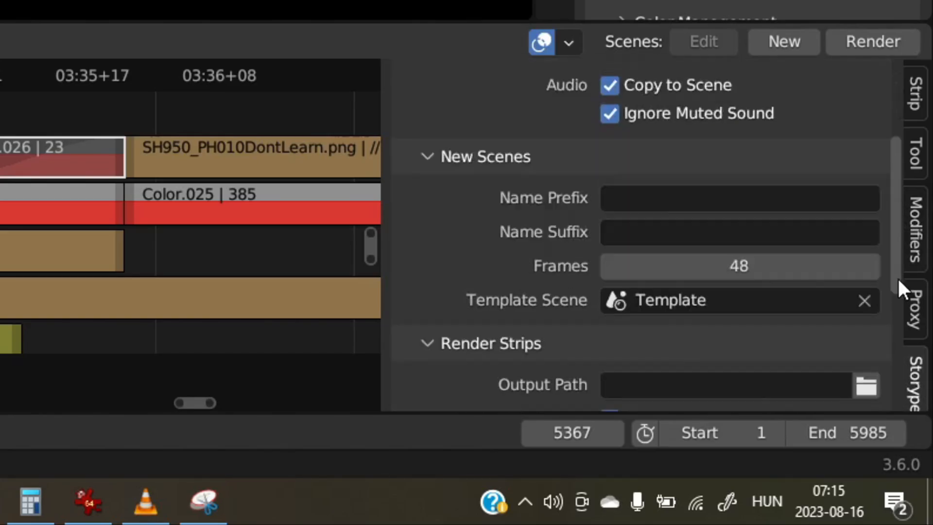
{"action": "left_click_drag", "start_coordinate": [897, 277], "coordinate": [897, 340]}
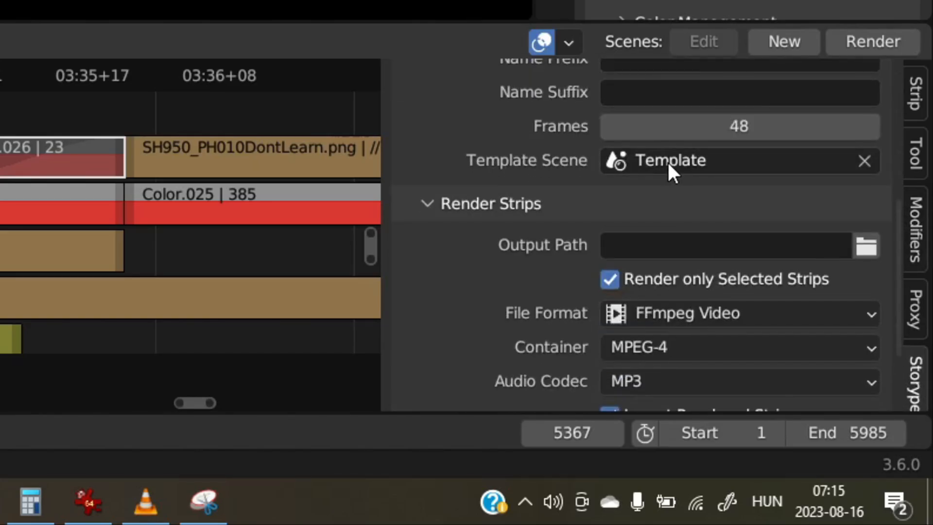
Create a new empty scene and name it Template_2Danim.
{"action": "left_click", "coordinate": [711, 19]}
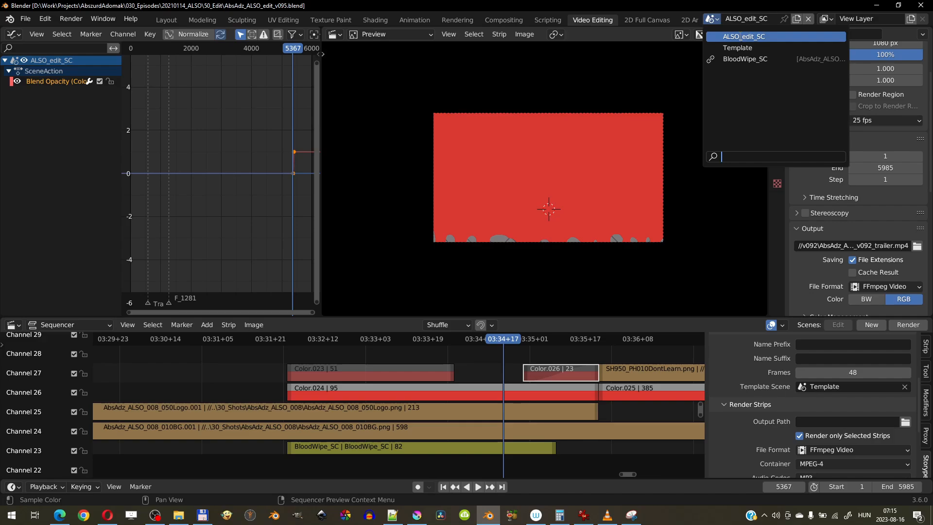
{"action": "left_click", "coordinate": [796, 19]}
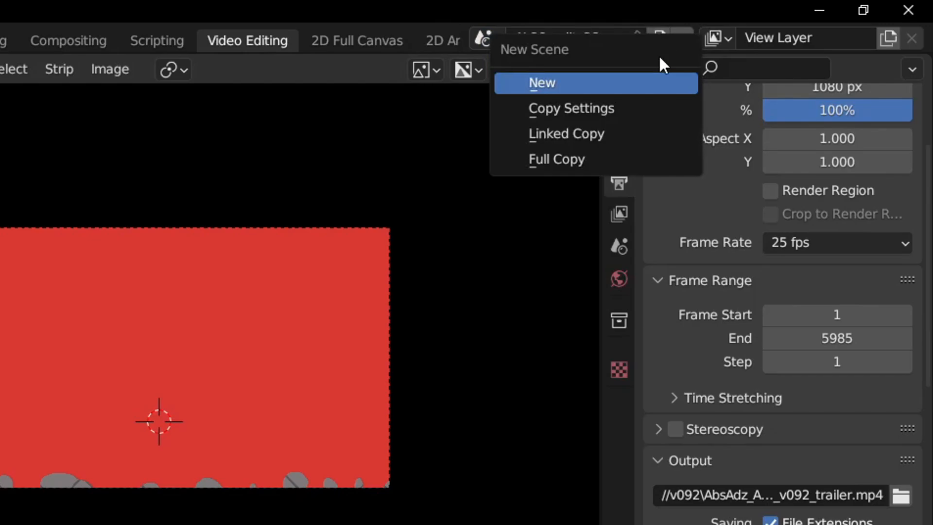
{"action": "left_click", "coordinate": [567, 82]}
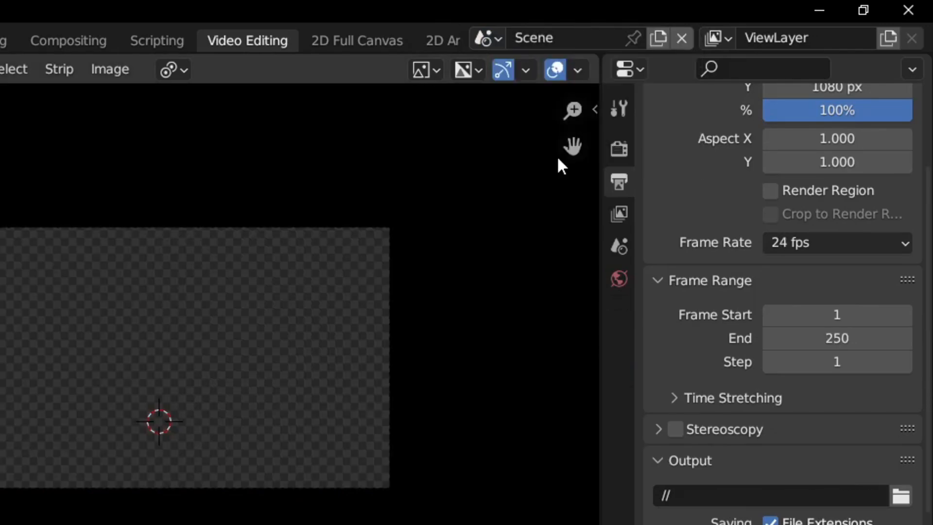
{"action": "double_click", "coordinate": [558, 38]}
{"action": "type", "text": "Template_2D"}
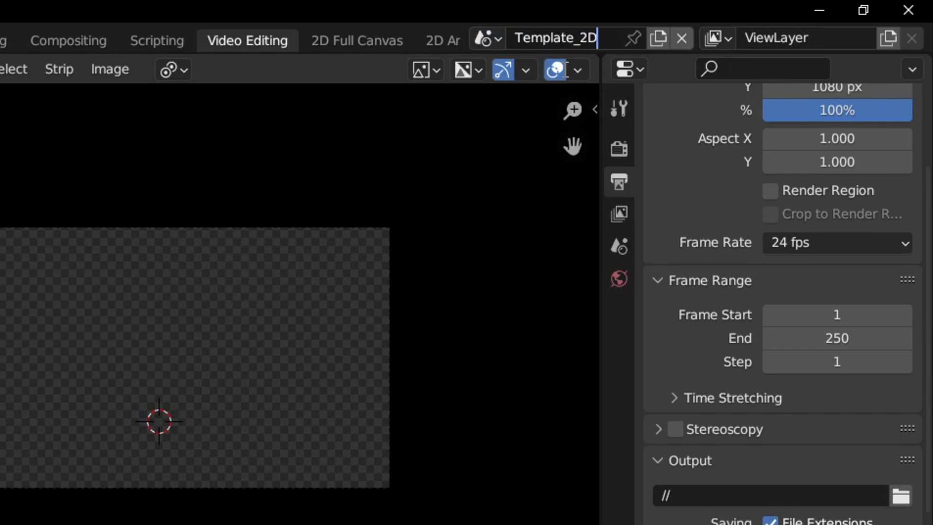
{"action": "type", "text": "anim"}
{"action": "key", "text": "Tab"}
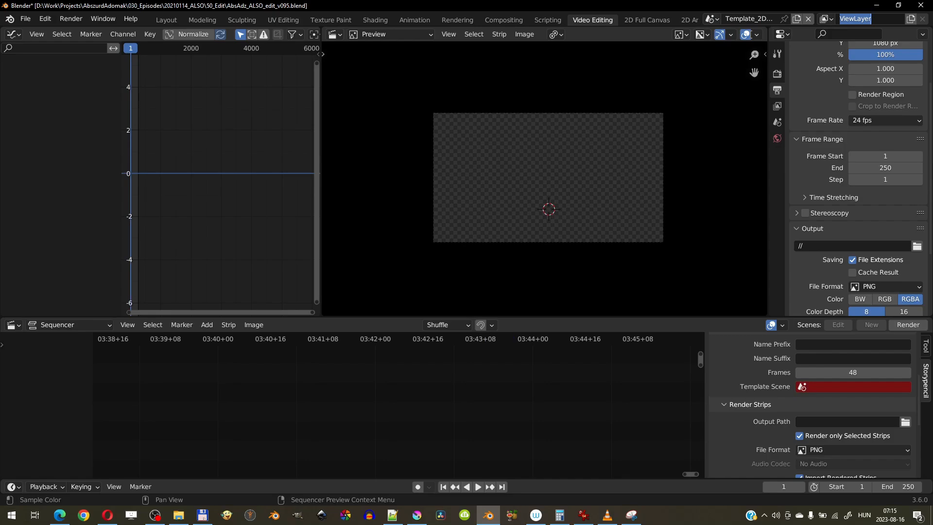
In the Storypencil settings, set Template Scene to Template_2Danim and VSE Workspace to Video Editing.
{"action": "left_click", "coordinate": [807, 386]}
{"action": "left_click", "coordinate": [765, 287]}
{"action": "scroll", "coordinate": [774, 404], "scroll_direction": "down", "scroll_amount": 5}
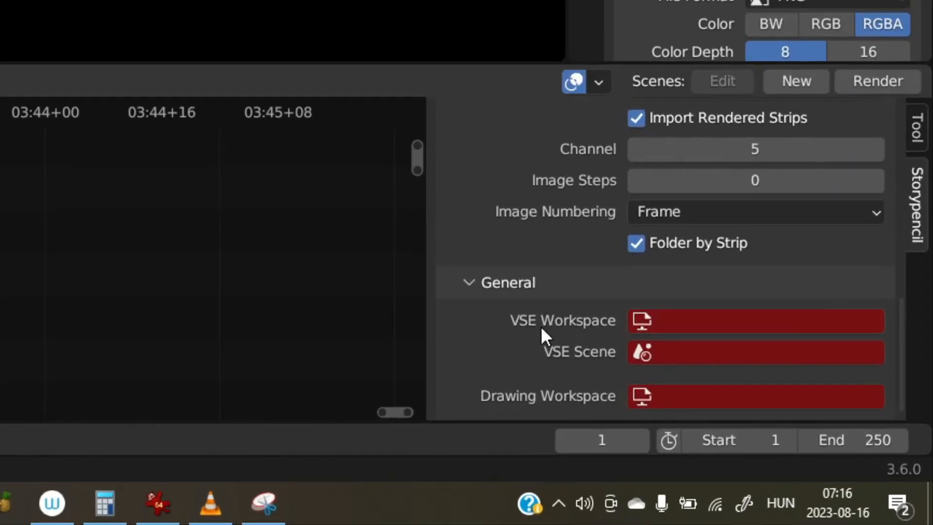
{"action": "left_click", "coordinate": [677, 320]}
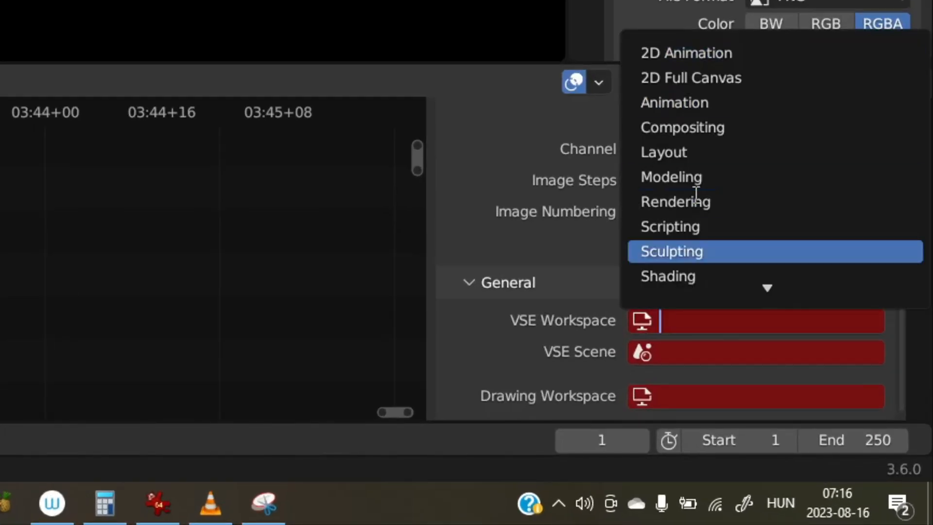
{"action": "type", "text": "vi"}
{"action": "left_click", "coordinate": [693, 54]}
Set Storypencil's VSE Scene to ALSO_edit_SC and its Drawing Workspace to 2D Animation.
{"action": "left_click", "coordinate": [678, 353]}
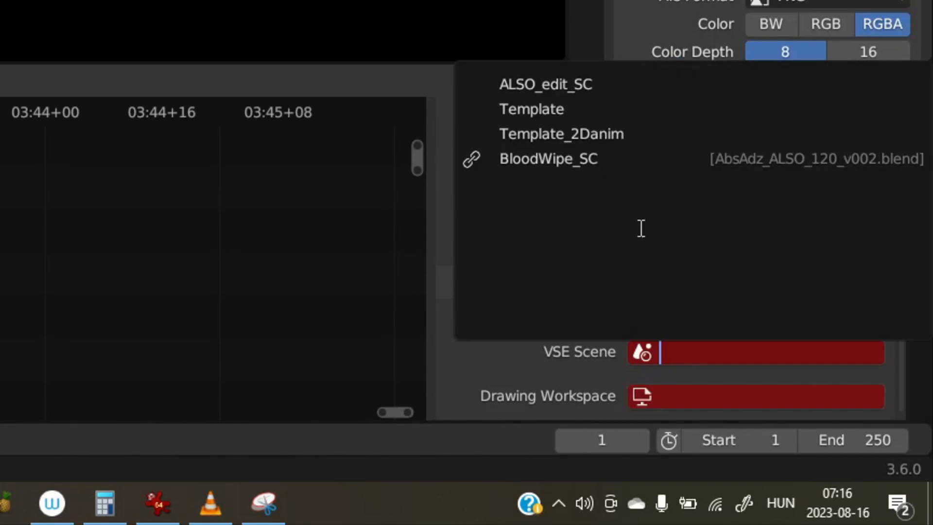
{"action": "left_click", "coordinate": [556, 84]}
{"action": "left_click", "coordinate": [672, 394]}
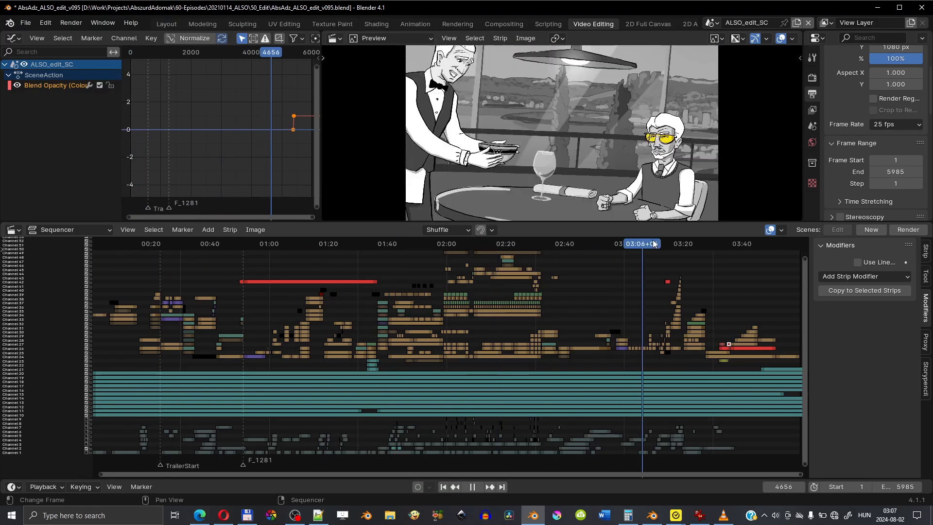
{"action": "left_click_drag", "start_coordinate": [729, 246], "coordinate": [787, 247]}
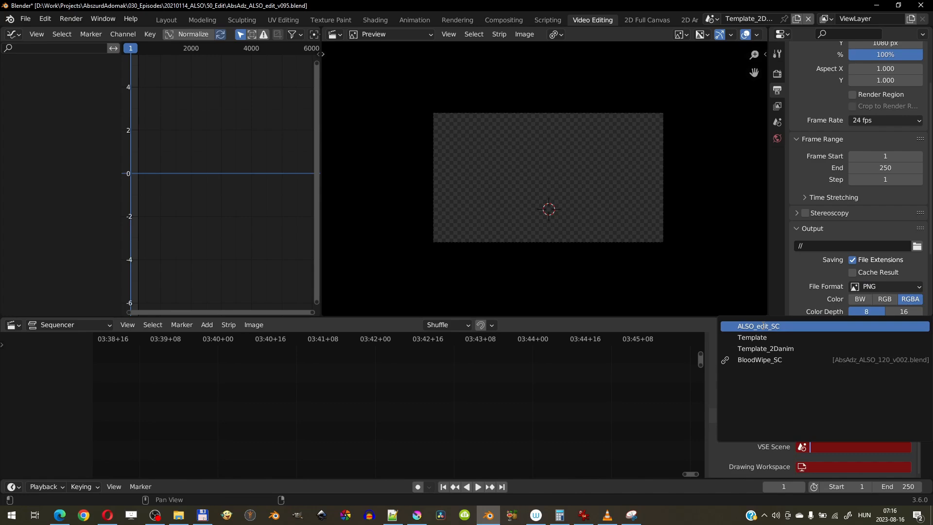
{"action": "left_click", "coordinate": [751, 268]}
{"action": "left_click", "coordinate": [854, 467]}
{"action": "left_click", "coordinate": [728, 343]}
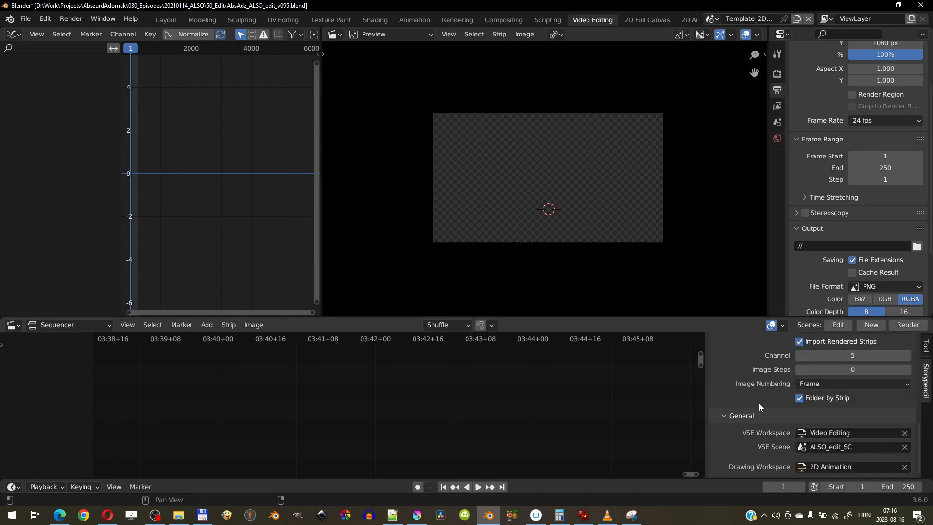
Make Template_2Danim the active scene and open it in the 2D Animation workspace.
{"action": "left_click", "coordinate": [712, 18]}
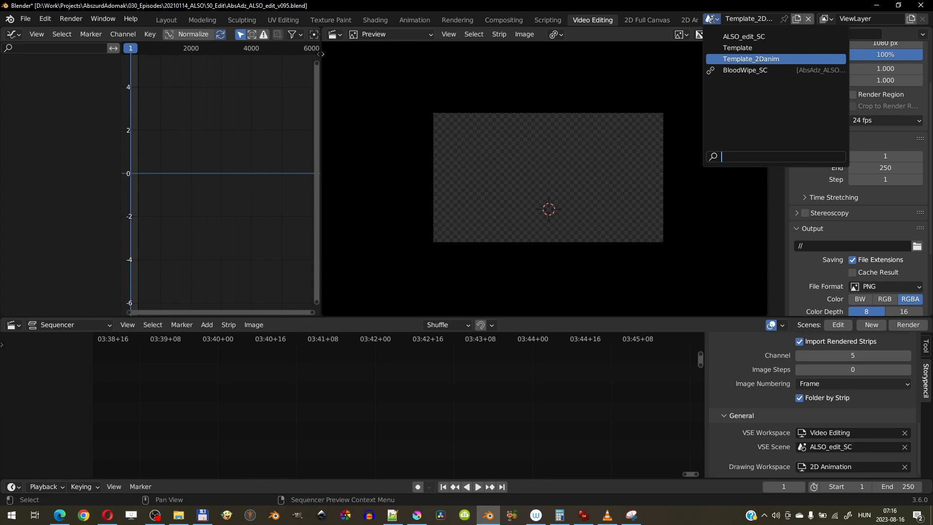
{"action": "left_click", "coordinate": [757, 59]}
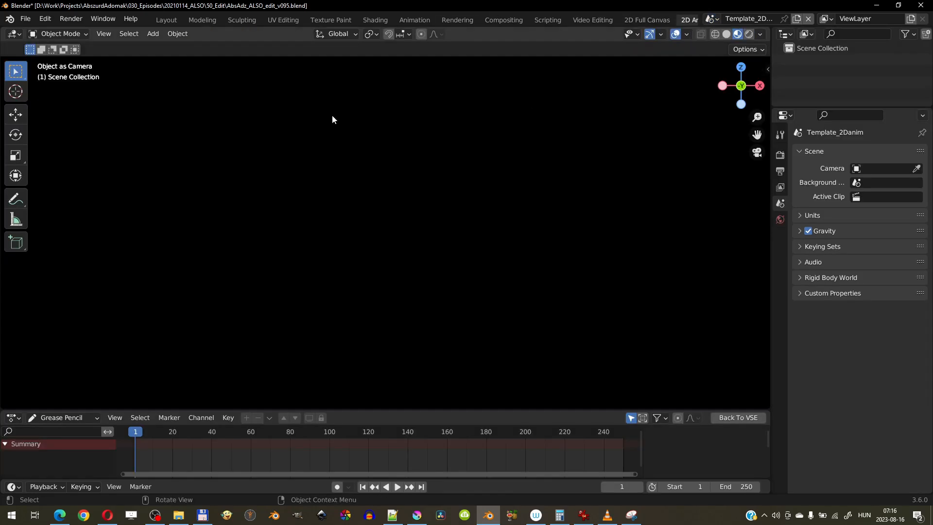
{"action": "left_click", "coordinate": [592, 20]}
{"action": "left_click", "coordinate": [710, 19]}
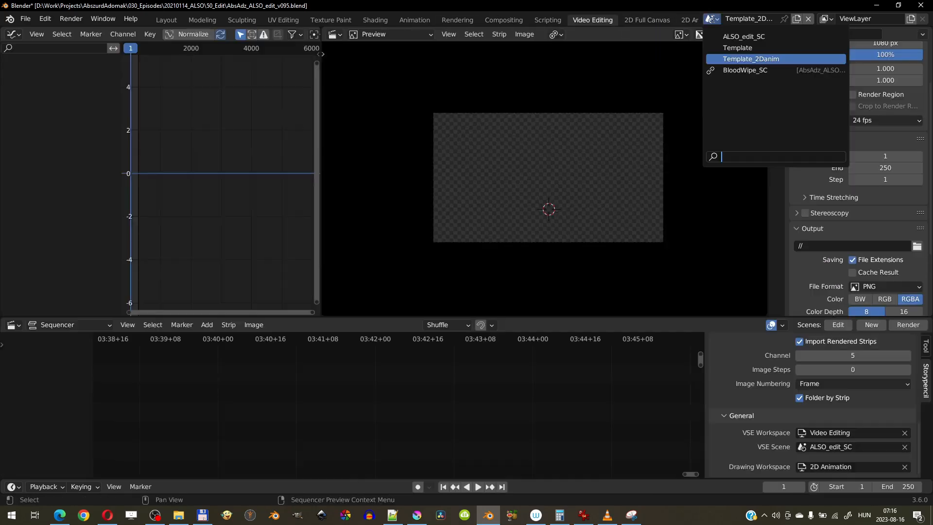
{"action": "left_click", "coordinate": [772, 59]}
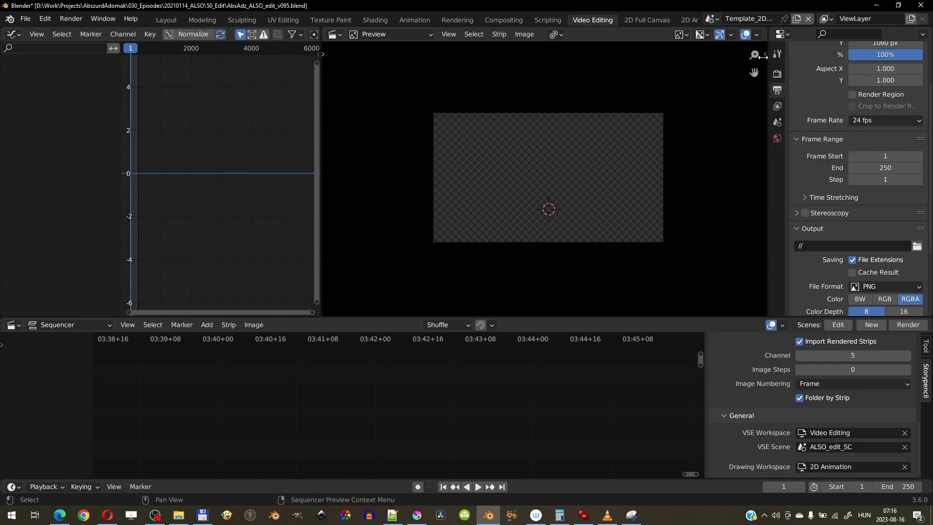
{"action": "left_click", "coordinate": [688, 20]}
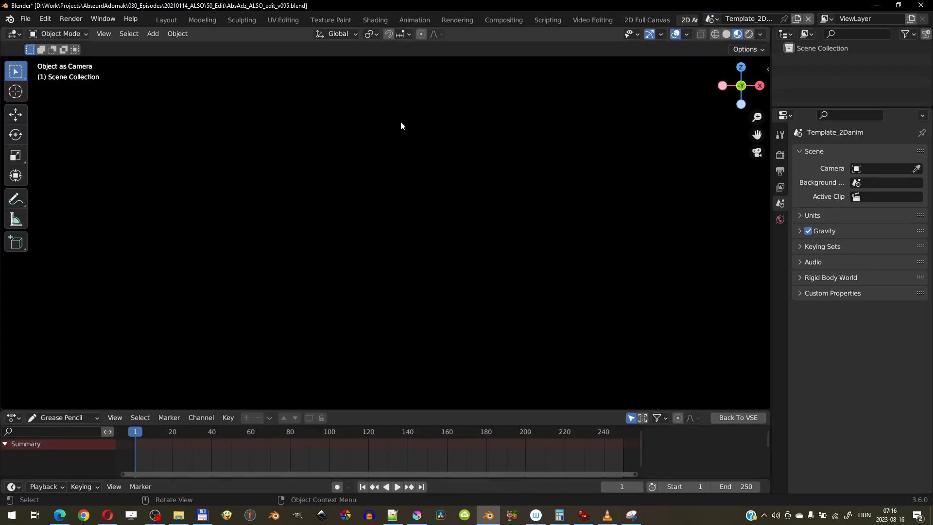
Enlarge the outliner and add a new collection named Collection to the template scene.
{"action": "left_click_drag", "start_coordinate": [859, 107], "coordinate": [859, 151]}
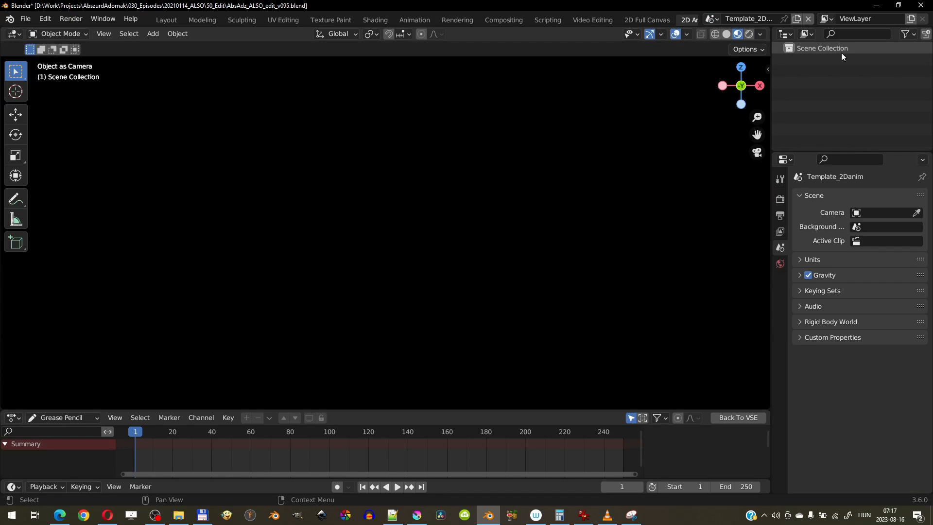
{"action": "left_click", "coordinate": [926, 34]}
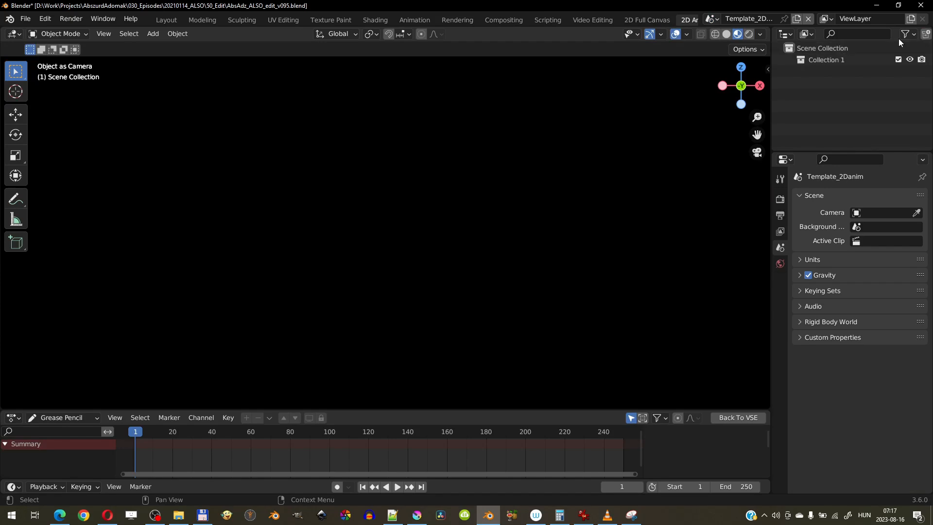
{"action": "double_click", "coordinate": [833, 59]}
{"action": "type", "text": "Collection"}
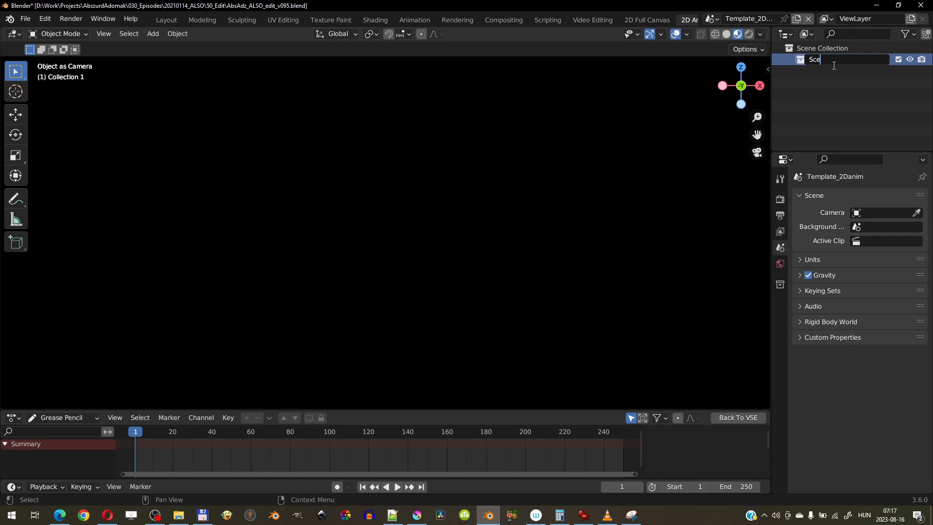
{"action": "key", "text": "Return"}
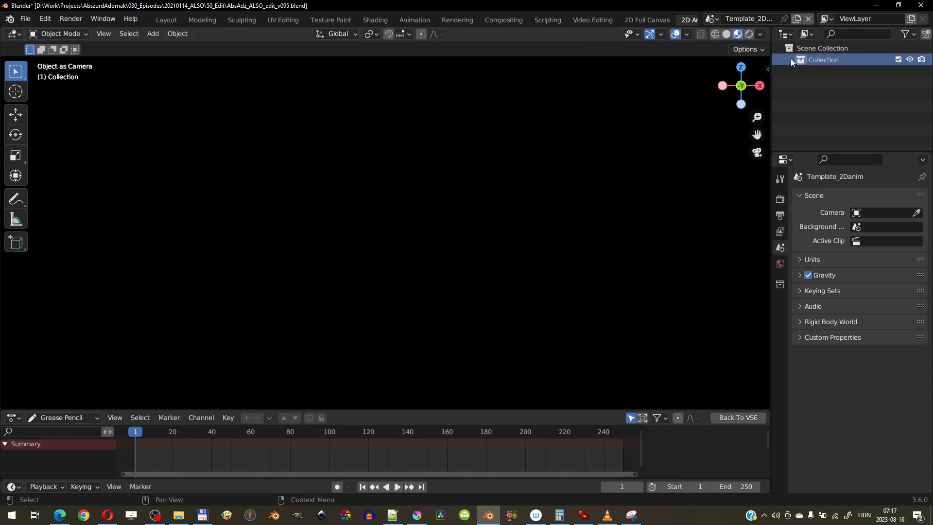
Add a second collection to the scene and name it GreasePencil_Collection.
{"action": "left_click", "coordinate": [926, 33]}
{"action": "double_click", "coordinate": [833, 71]}
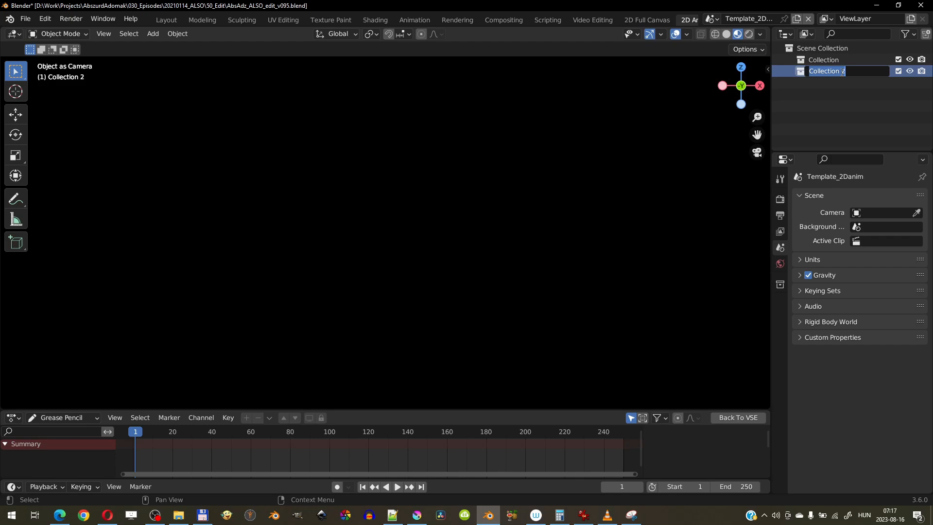
{"action": "type", "text": "GreasePencil_Collection"}
{"action": "key", "text": "Return"}
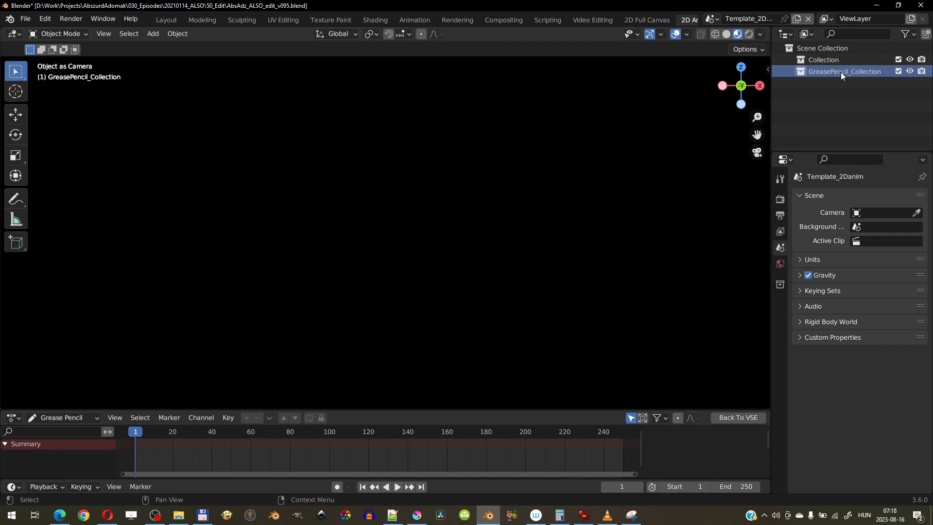
Add a camera to Collection and rename it Camera_temp.001.
{"action": "left_click", "coordinate": [825, 60]}
{"action": "key", "text": "shift+a"}
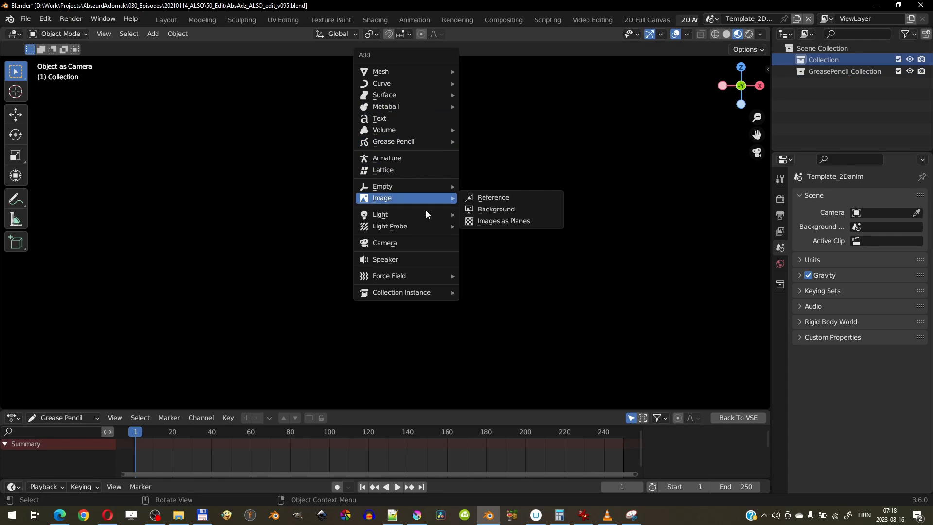
{"action": "left_click", "coordinate": [416, 243]}
{"action": "double_click", "coordinate": [846, 72]}
{"action": "left_click_drag", "start_coordinate": [859, 72], "coordinate": [846, 71]}
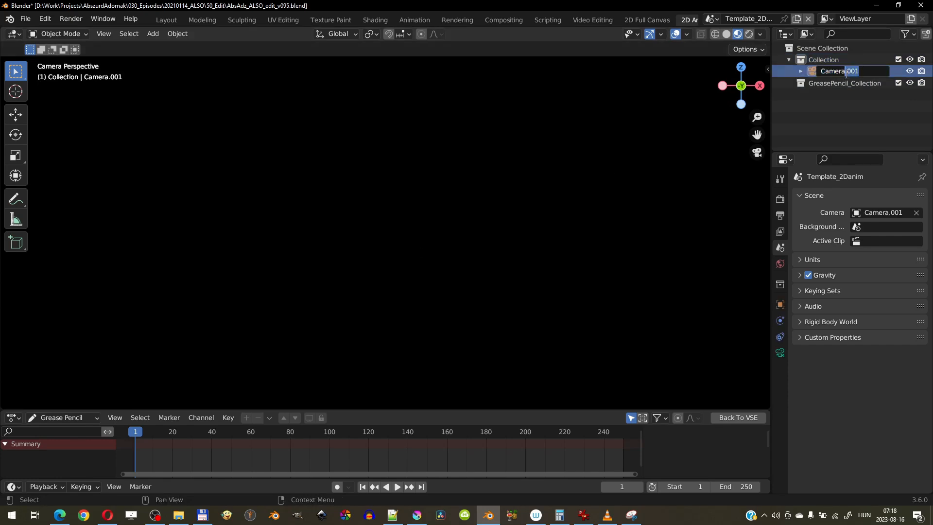
{"action": "type", "text": "_temp.001"}
{"action": "key", "text": "Return"}
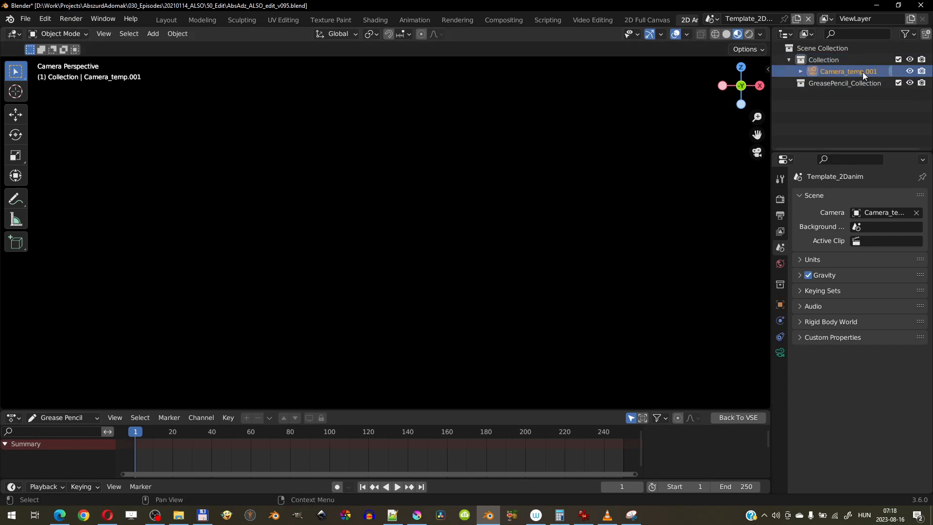
{"action": "left_click", "coordinate": [800, 71]}
{"action": "left_click", "coordinate": [801, 71]}
Add a Grease Pencil Stroke object inside GreasePencil_Collection.
{"action": "left_click", "coordinate": [828, 84]}
{"action": "key", "text": "shift+a"}
{"action": "mouse_move", "coordinate": [406, 168]}
{"action": "mouse_move", "coordinate": [379, 111]}
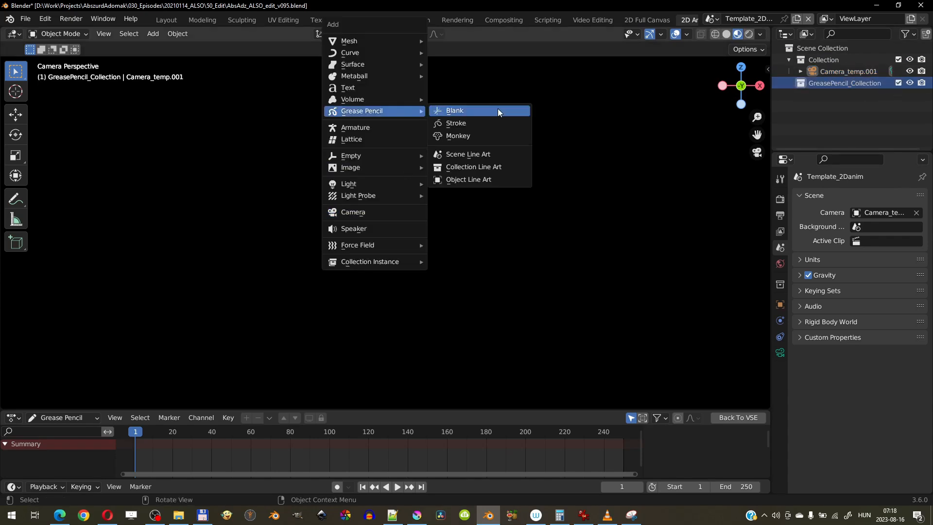
{"action": "left_click", "coordinate": [492, 121]}
Create a new world for the template scene and set its background color to white.
{"action": "left_click", "coordinate": [780, 264]}
{"action": "left_click", "coordinate": [799, 197]}
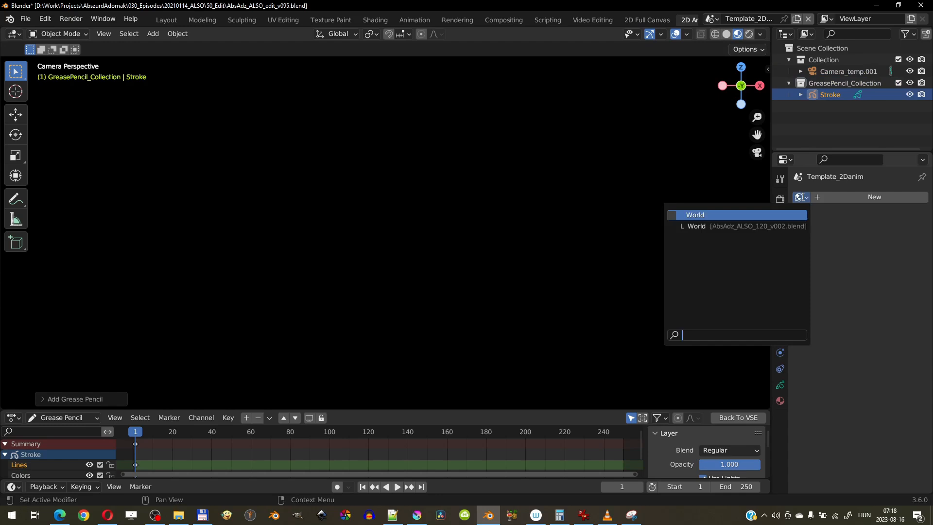
{"action": "left_click", "coordinate": [738, 226]}
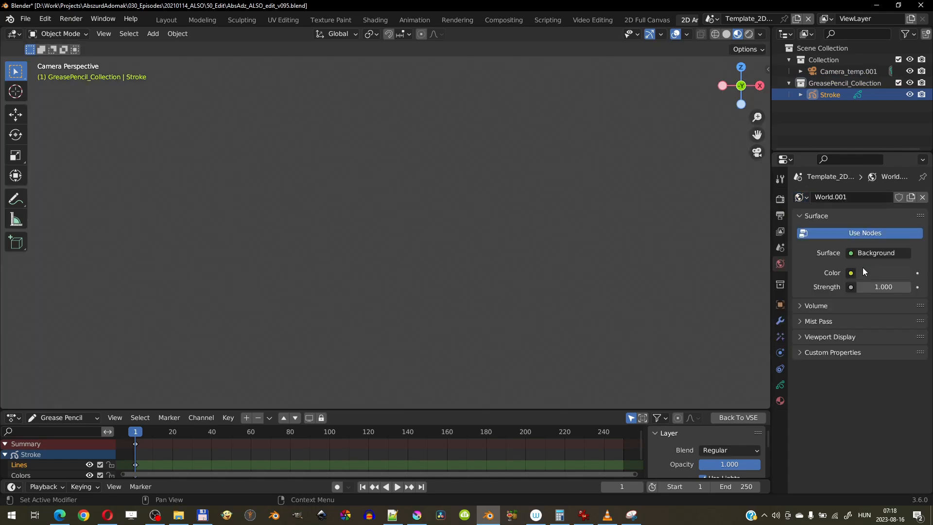
{"action": "left_click", "coordinate": [875, 273]}
{"action": "left_click_drag", "start_coordinate": [910, 172], "coordinate": [901, 105]}
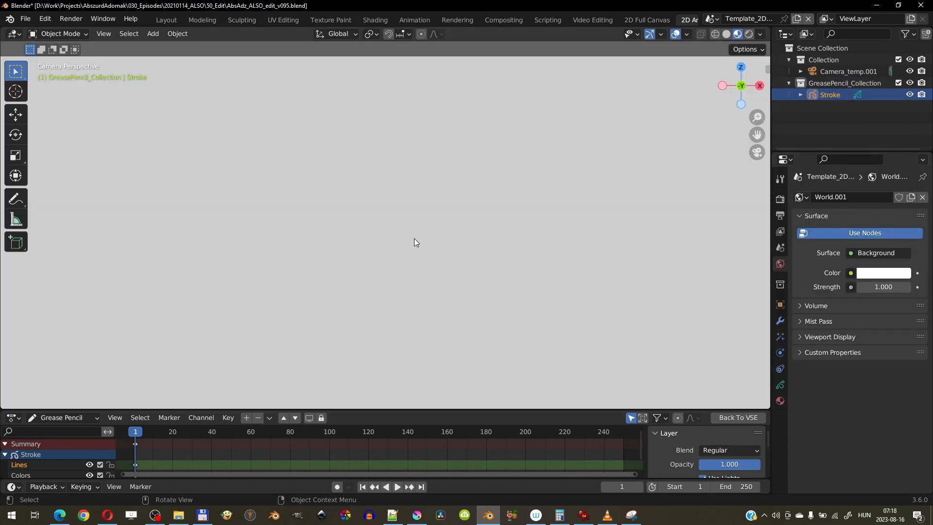
Set the scene's color management View Transform to Standard.
{"action": "left_click", "coordinate": [780, 199]}
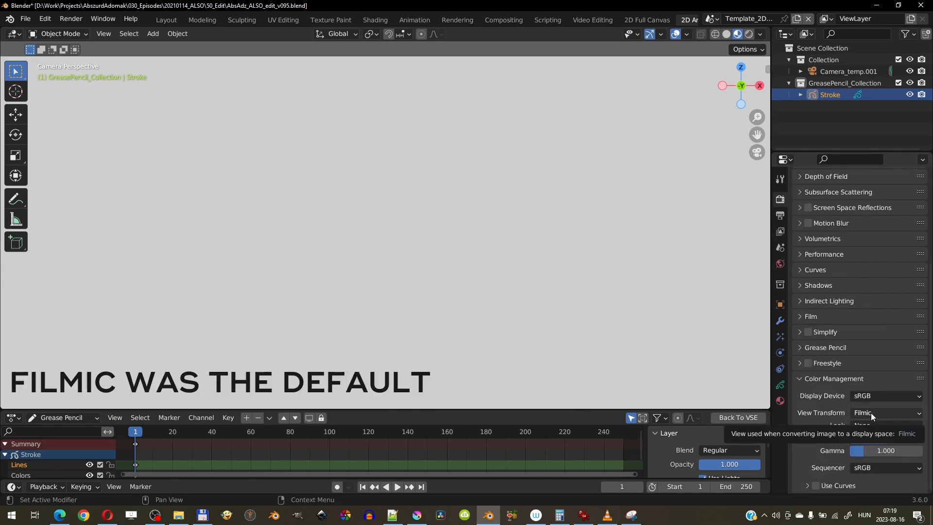
{"action": "left_click", "coordinate": [870, 413]}
{"action": "left_click", "coordinate": [868, 423]}
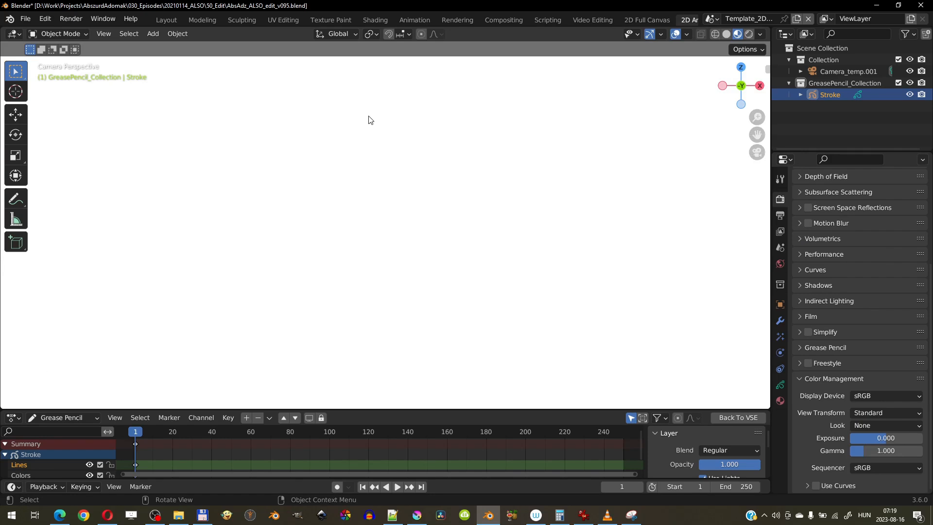
Try Draw Mode on the stroke and examine its placement relative to the camera from the front and in perspective.
{"action": "key", "text": "ctrl+Tab"}
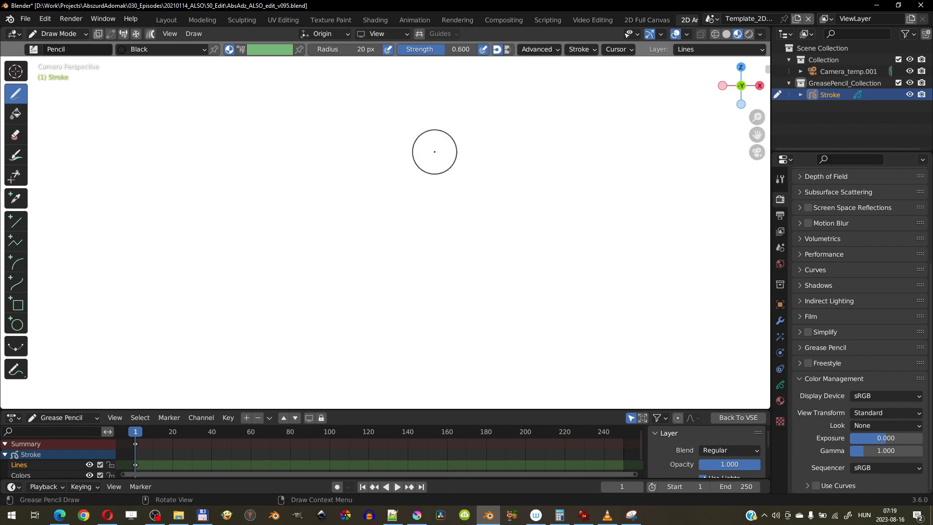
{"action": "key", "text": "KP_1"}
{"action": "key", "text": "ctrl+z"}
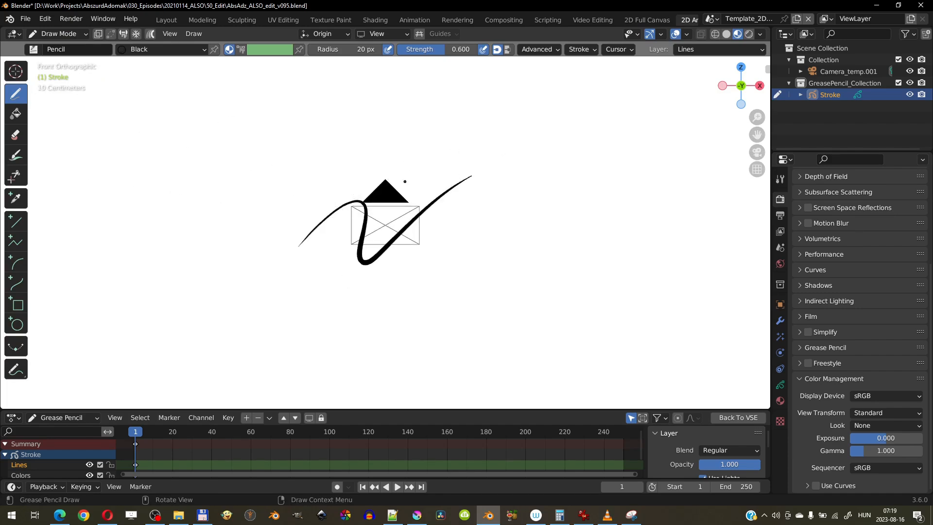
{"action": "key", "text": "KP_0"}
{"action": "middle_click_drag", "start_coordinate": [394, 188], "coordinate": [313, 314]}
{"action": "scroll", "coordinate": [313, 313], "scroll_direction": "down", "scroll_amount": 4}
{"action": "middle_click_drag", "start_coordinate": [393, 219], "coordinate": [375, 223]}
{"action": "key", "text": "ctrl+z"}
{"action": "key", "text": "ctrl+z"}
{"action": "key", "text": "ctrl+shift+z"}
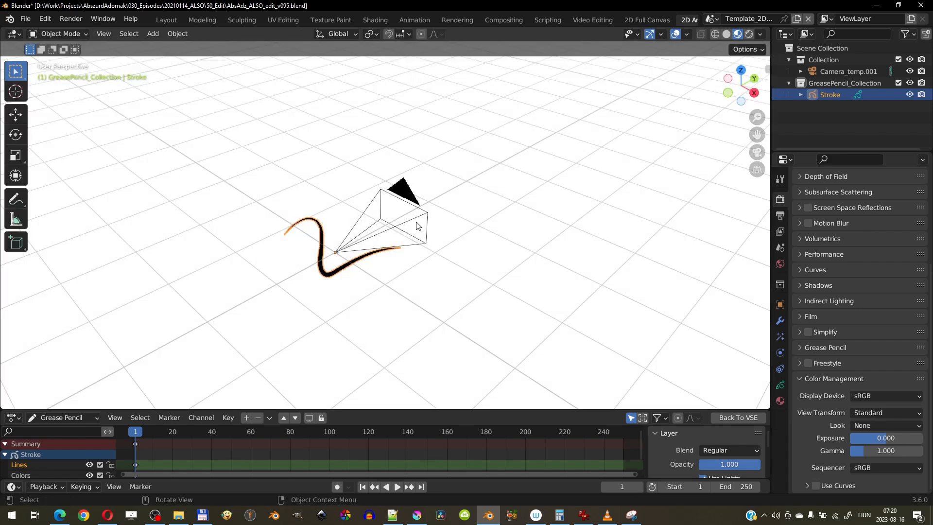
Set the camera's Y location to -12 m and look through it with the whole frame in view.
{"action": "left_click", "coordinate": [417, 223]}
{"action": "key", "text": "n"}
{"action": "scroll", "coordinate": [428, 226], "scroll_direction": "down", "scroll_amount": 5}
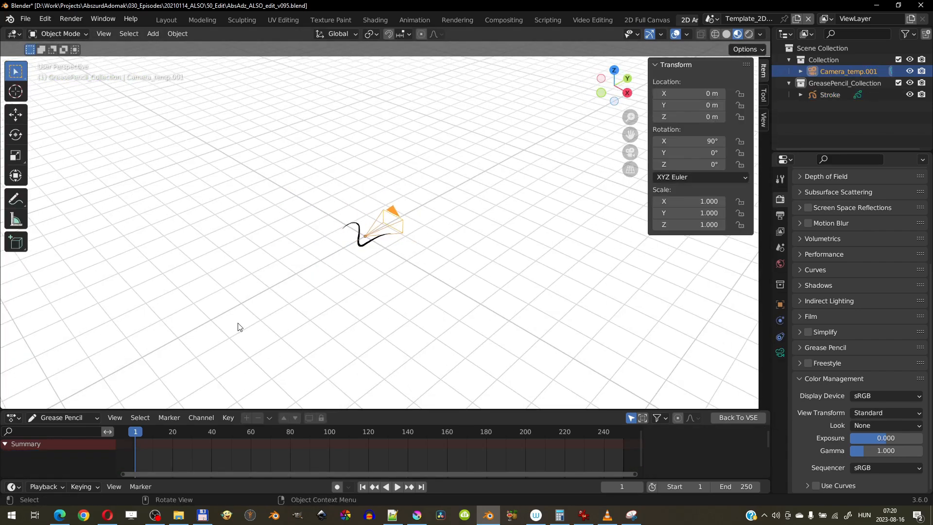
{"action": "left_click_drag", "start_coordinate": [705, 105], "coordinate": [496, 185]}
{"action": "left_click", "coordinate": [690, 105]}
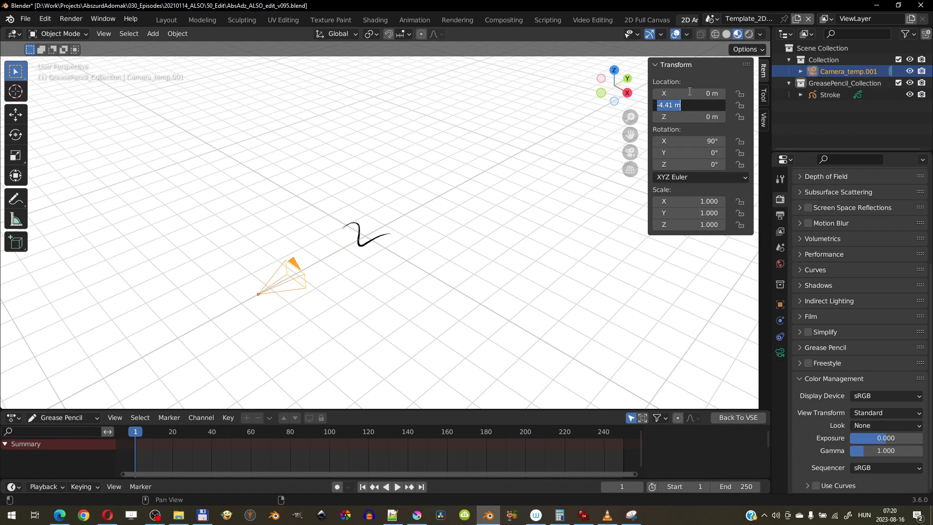
{"action": "key", "text": "BackSpace"}
{"action": "key", "text": "Return"}
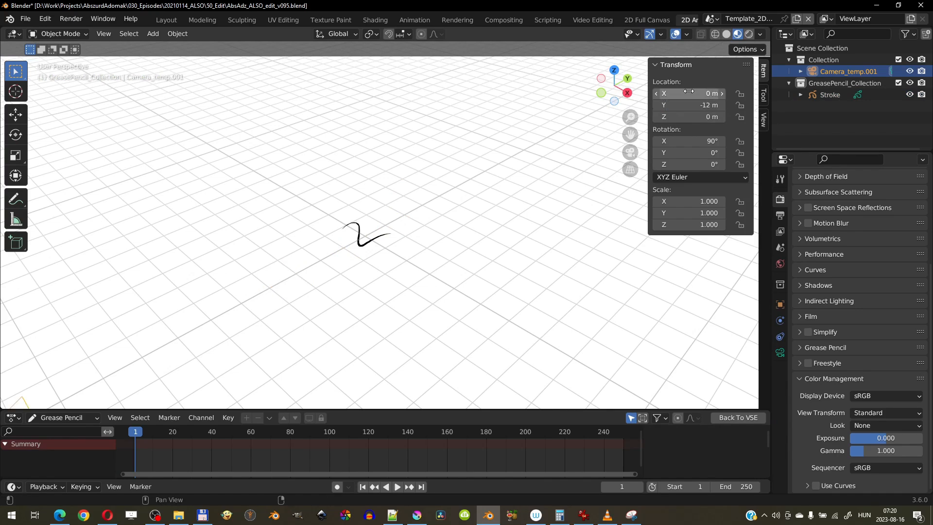
{"action": "middle_click_drag", "start_coordinate": [473, 233], "coordinate": [252, 314], "text": "ctrl"}
{"action": "key", "text": "KP_0"}
{"action": "left_click", "coordinate": [357, 257]}
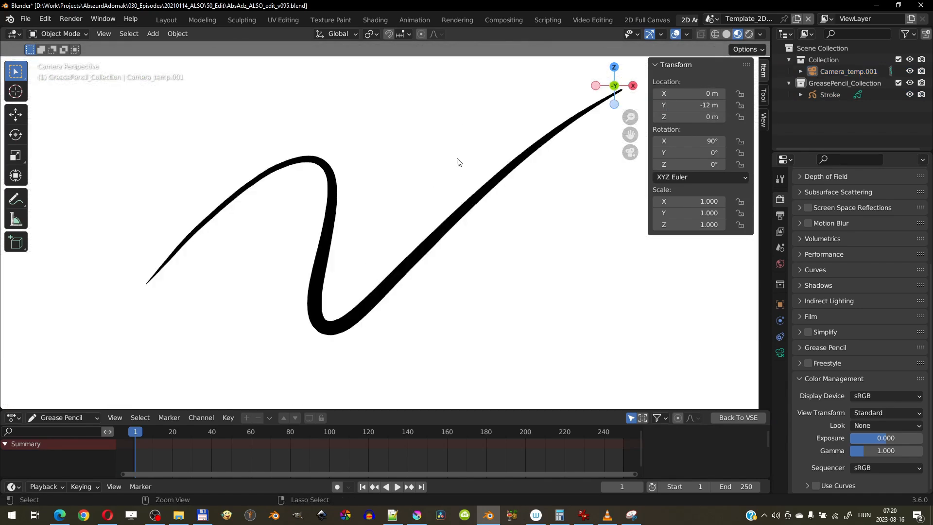
{"action": "middle_click_drag", "start_coordinate": [433, 236], "coordinate": [347, 262], "text": "ctrl"}
{"action": "left_click_drag", "start_coordinate": [263, 160], "coordinate": [368, 204], "text": "ctrl"}
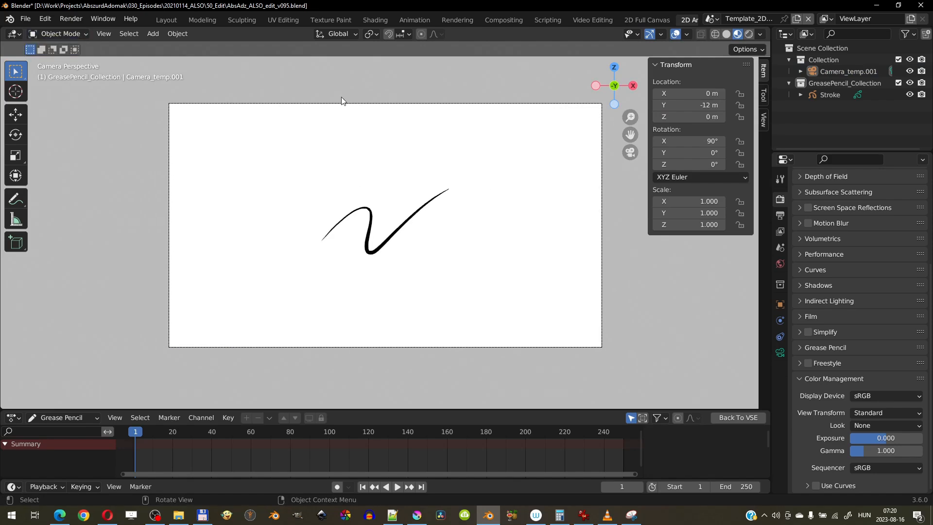
Select the Stroke object in GreasePencil_Collection and switch it to Draw Mode.
{"action": "left_click", "coordinate": [811, 95]}
{"action": "left_click", "coordinate": [62, 34]}
{"action": "left_click", "coordinate": [63, 86]}
Sketch a simple figure with a head, body and two legs beside the existing stroke at frame 1.
{"action": "left_click_drag", "start_coordinate": [273, 164], "coordinate": [424, 206]}
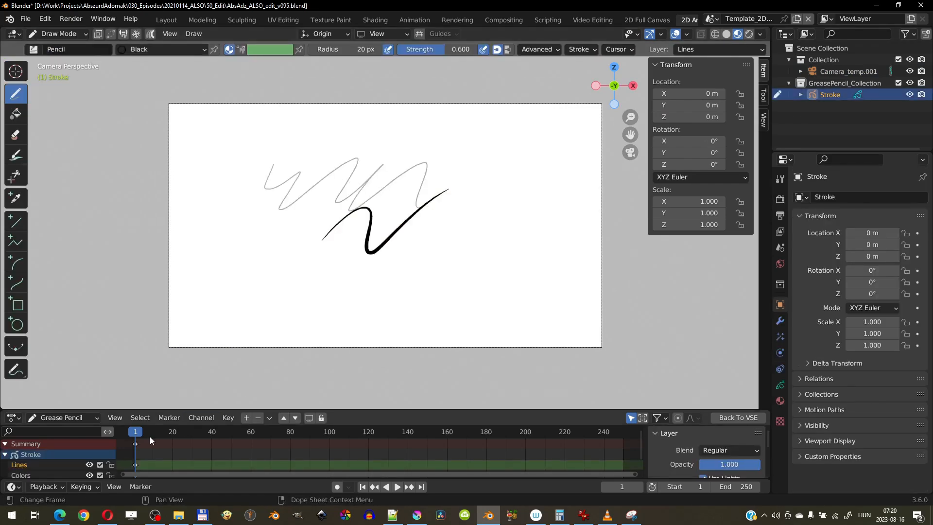
{"action": "key", "text": "ctrl+z"}
{"action": "left_click_drag", "start_coordinate": [255, 161], "coordinate": [241, 197]}
{"action": "left_click_drag", "start_coordinate": [230, 233], "coordinate": [229, 260]}
{"action": "left_click_drag", "start_coordinate": [245, 230], "coordinate": [250, 233]}
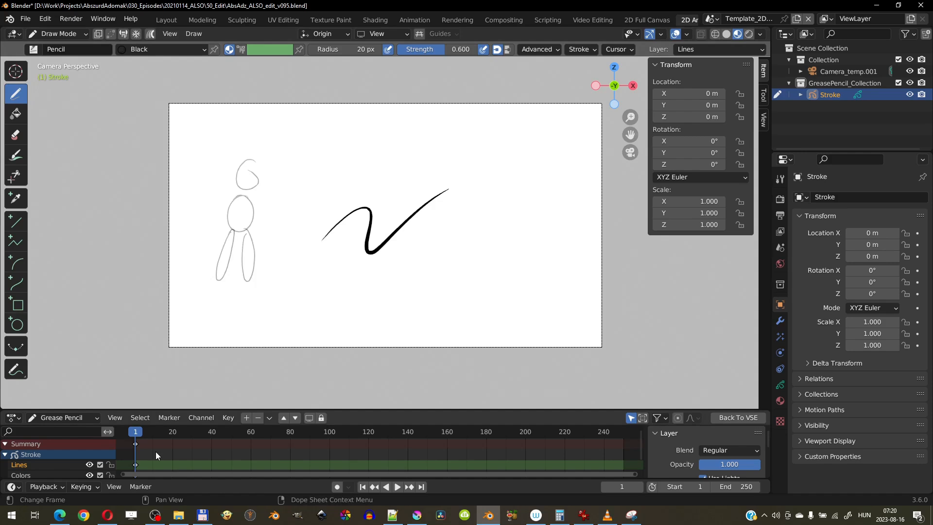
Try sketching a forward-leaning second pose of the figure at frame 21, then undo its strokes.
{"action": "left_click", "coordinate": [175, 431]}
{"action": "left_click_drag", "start_coordinate": [291, 203], "coordinate": [282, 203]}
{"action": "left_click_drag", "start_coordinate": [311, 176], "coordinate": [303, 177]}
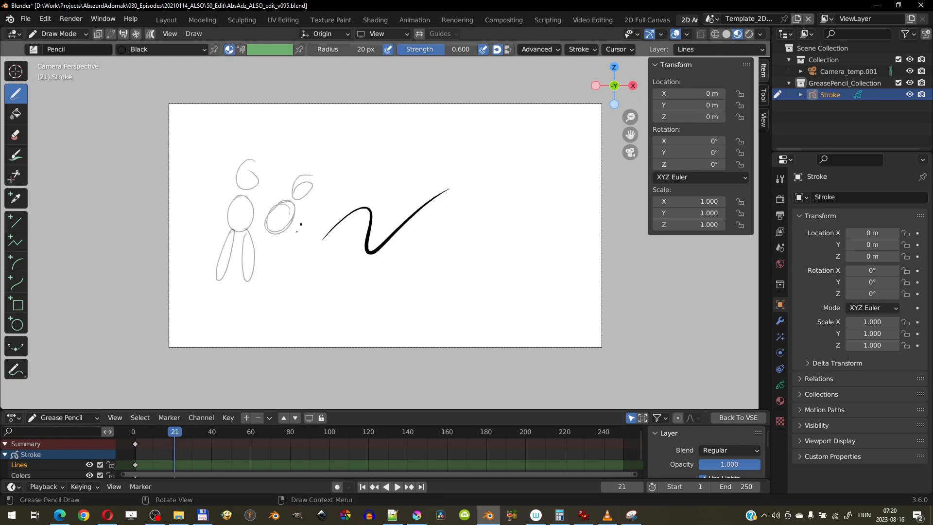
{"action": "left_click_drag", "start_coordinate": [267, 237], "coordinate": [233, 284]}
{"action": "left_click_drag", "start_coordinate": [278, 233], "coordinate": [289, 235]}
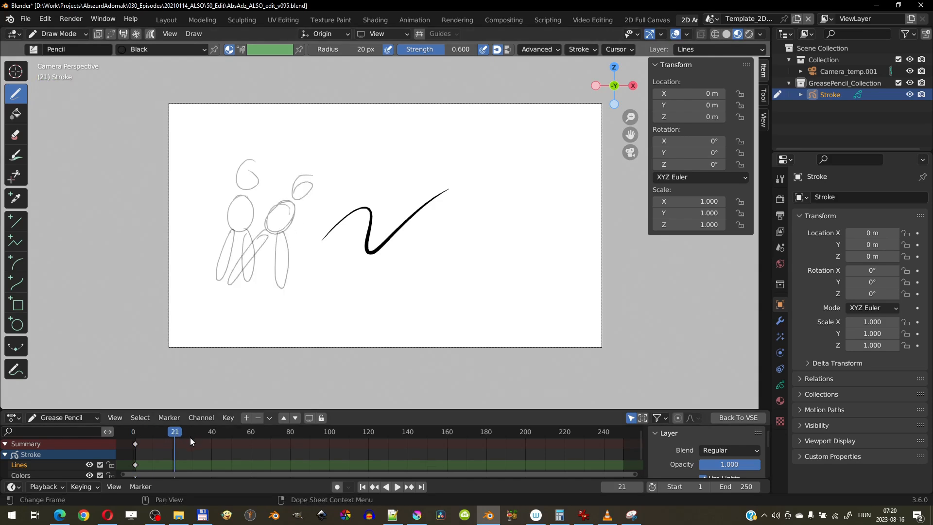
{"action": "key", "text": "ctrl+z"}
{"action": "key", "text": "ctrl+z"}
{"action": "key", "text": "ctrl+z"}
{"action": "key", "text": "ctrl+z"}
{"action": "key", "text": "ctrl+z"}
{"action": "key", "text": "ctrl+z"}
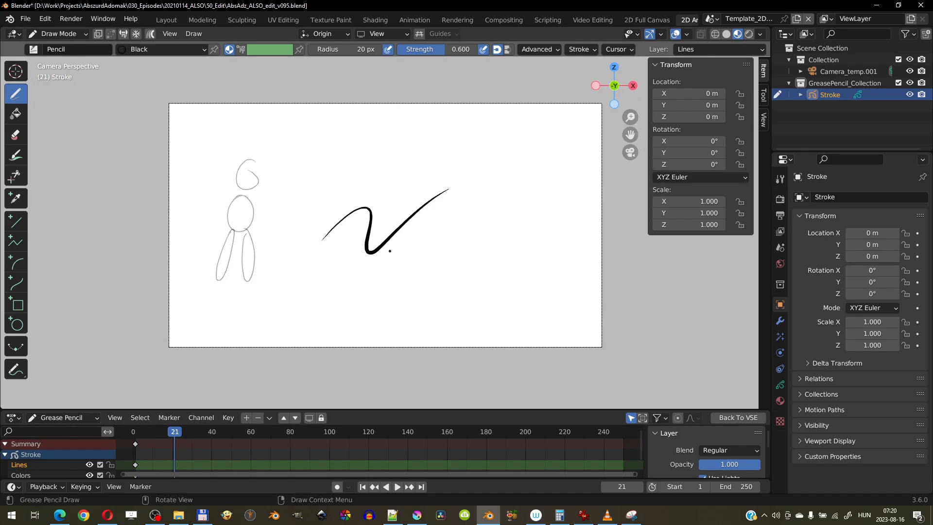
With auto keying on, sketch the forward-leaning pose as a new drawing at frame 21.
{"action": "mouse_move", "coordinate": [283, 202]}
{"action": "left_mouse_down"}
{"action": "mouse_move", "coordinate": [266, 223]}
{"action": "mouse_move", "coordinate": [284, 204]}
{"action": "left_mouse_up"}
{"action": "mouse_move", "coordinate": [293, 182]}
{"action": "left_mouse_down"}
{"action": "mouse_move", "coordinate": [300, 185]}
{"action": "mouse_move", "coordinate": [290, 182]}
{"action": "left_mouse_up"}
{"action": "mouse_move", "coordinate": [259, 231]}
{"action": "left_mouse_down"}
{"action": "mouse_move", "coordinate": [248, 256]}
{"action": "mouse_move", "coordinate": [265, 232]}
{"action": "left_mouse_up"}
{"action": "left_click_drag", "start_coordinate": [270, 233], "coordinate": [274, 231]}
Draw an in-between pose of the figure at frame 11, using the onion-skinned neighbouring drawings as a guide.
{"action": "mouse_move", "coordinate": [173, 432]}
{"action": "left_mouse_down"}
{"action": "mouse_move", "coordinate": [144, 432]}
{"action": "mouse_move", "coordinate": [154, 433]}
{"action": "left_mouse_up"}
{"action": "mouse_move", "coordinate": [260, 201]}
{"action": "left_mouse_down"}
{"action": "mouse_move", "coordinate": [266, 256]}
{"action": "mouse_move", "coordinate": [257, 251]}
{"action": "left_mouse_up"}
{"action": "left_click_drag", "start_coordinate": [250, 234], "coordinate": [246, 238]}
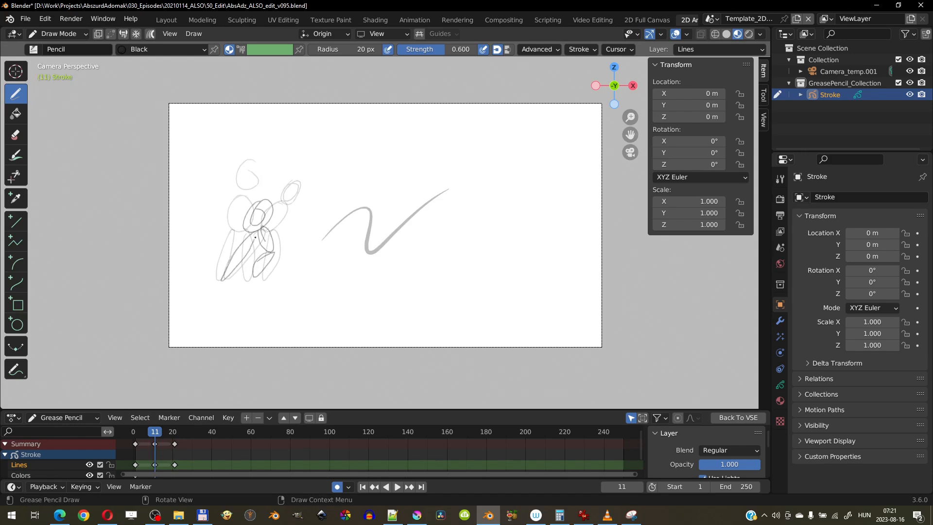
Draw another pose of the figure at frame 30 and scrub back through the drawings.
{"action": "mouse_move", "coordinate": [151, 431]}
{"action": "left_mouse_down"}
{"action": "mouse_move", "coordinate": [138, 431]}
{"action": "mouse_move", "coordinate": [192, 432]}
{"action": "left_mouse_up"}
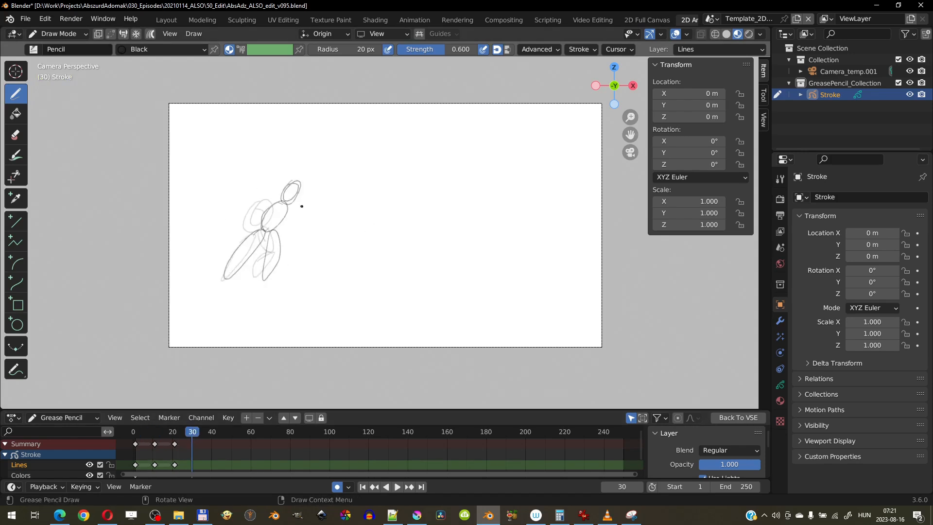
{"action": "left_click_drag", "start_coordinate": [295, 208], "coordinate": [302, 192]}
{"action": "mouse_move", "coordinate": [277, 231]}
{"action": "left_mouse_down"}
{"action": "mouse_move", "coordinate": [261, 253]}
{"action": "mouse_move", "coordinate": [264, 239]}
{"action": "left_mouse_up"}
{"action": "mouse_move", "coordinate": [239, 242]}
{"action": "left_mouse_down"}
{"action": "mouse_move", "coordinate": [267, 255]}
{"action": "mouse_move", "coordinate": [242, 250]}
{"action": "left_mouse_up"}
{"action": "left_click_drag", "start_coordinate": [284, 234], "coordinate": [283, 238]}
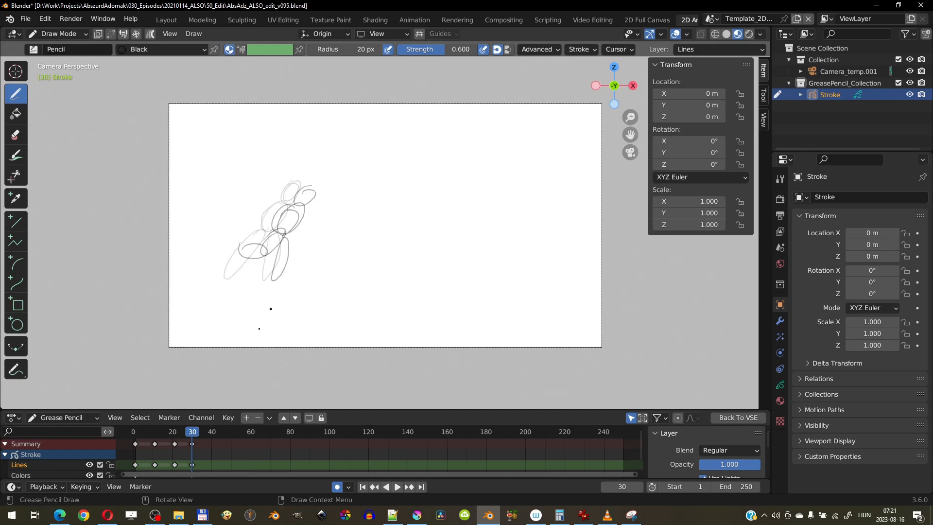
{"action": "mouse_move", "coordinate": [151, 431]}
{"action": "left_mouse_down"}
{"action": "mouse_move", "coordinate": [132, 431]}
{"action": "mouse_move", "coordinate": [202, 431]}
{"action": "mouse_move", "coordinate": [138, 431]}
{"action": "mouse_move", "coordinate": [176, 449]}
{"action": "mouse_move", "coordinate": [167, 449]}
{"action": "left_mouse_up"}
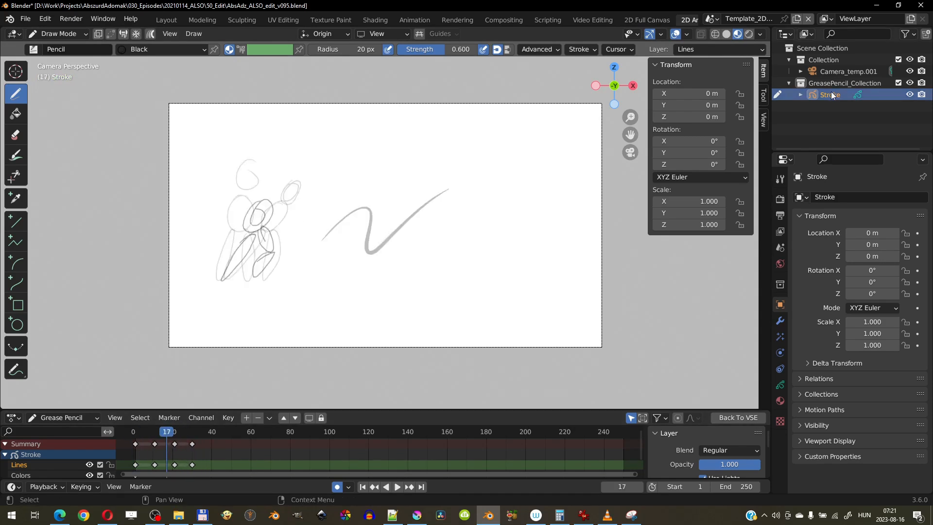
Delete the stroke's keyframes at frames 30, 21, 11 and 1, and undo a test scribble on the empty canvas.
{"action": "left_click", "coordinate": [197, 451]}
{"action": "key", "text": "Delete"}
{"action": "left_click", "coordinate": [176, 444]}
{"action": "key", "text": "Delete"}
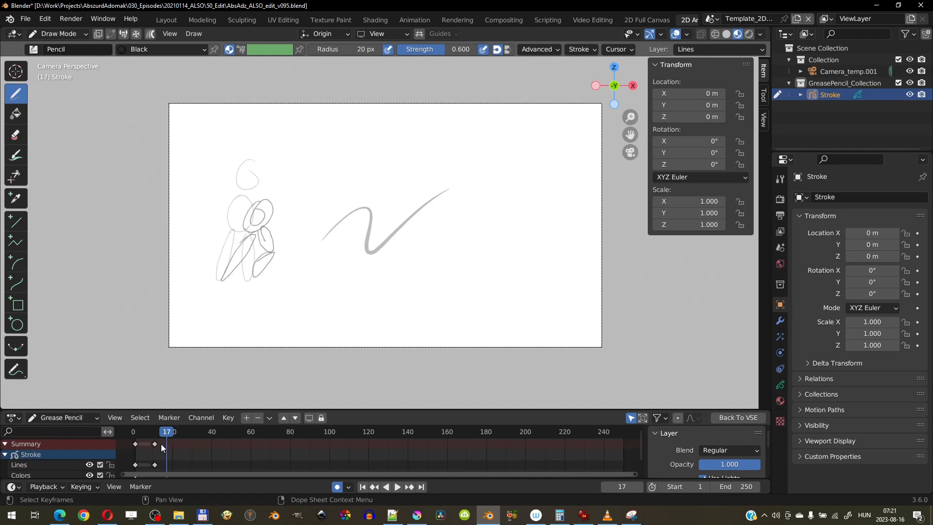
{"action": "left_click", "coordinate": [157, 444]}
{"action": "key", "text": "Delete"}
{"action": "left_click_drag", "start_coordinate": [148, 434], "coordinate": [137, 440]}
{"action": "left_click", "coordinate": [136, 443]}
{"action": "key", "text": "Delete"}
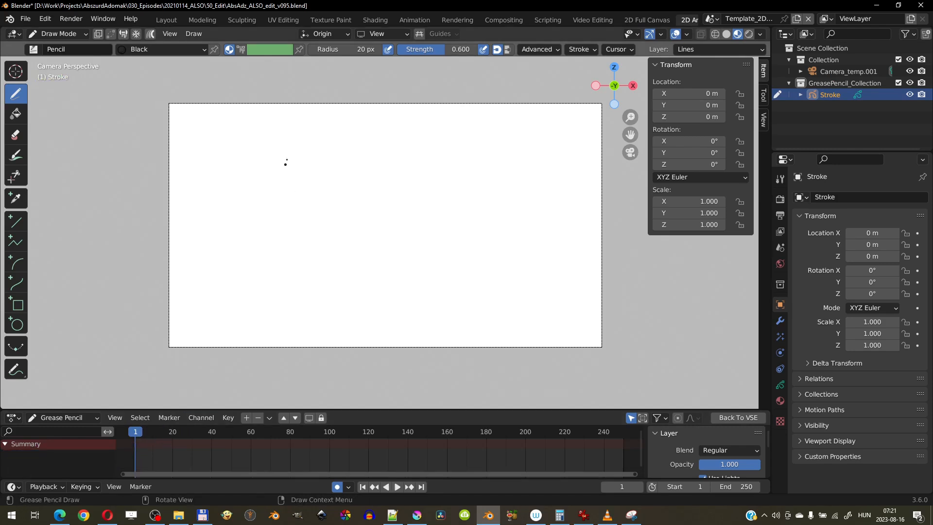
{"action": "left_click_drag", "start_coordinate": [266, 175], "coordinate": [341, 223]}
{"action": "key", "text": "ctrl+z"}
Switch to the ALSO_edit_SC scene in the Video Editing workspace.
{"action": "left_click", "coordinate": [712, 18]}
{"action": "left_click", "coordinate": [738, 43]}
{"action": "left_click", "coordinate": [599, 20]}
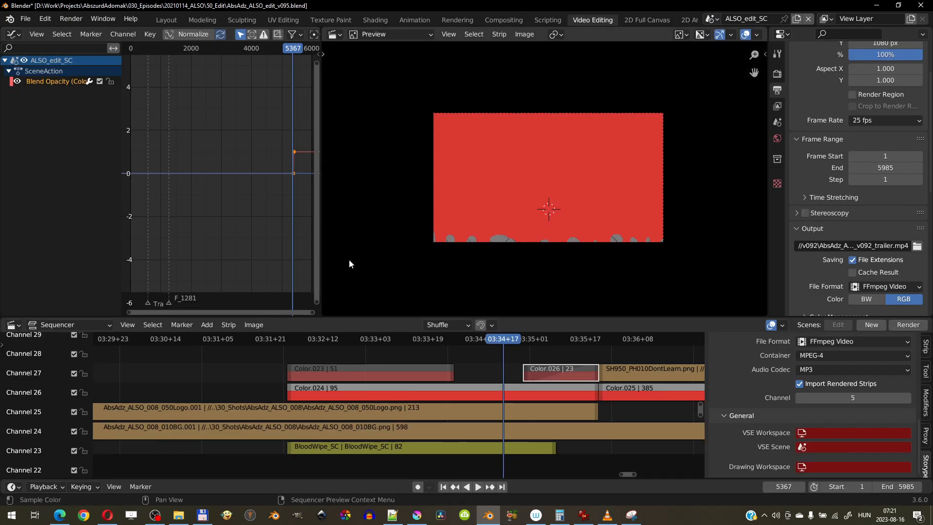
Find the cooking pot shot around 01:53 in the edit and examine it in an enlarged preview.
{"action": "scroll", "coordinate": [363, 428], "scroll_direction": "down", "scroll_amount": 6}
{"action": "left_click", "coordinate": [260, 340]}
{"action": "middle_click_drag", "start_coordinate": [257, 359], "coordinate": [568, 403]}
{"action": "middle_click_drag", "start_coordinate": [340, 403], "coordinate": [439, 398], "text": "ctrl"}
{"action": "left_click", "coordinate": [282, 339]}
{"action": "middle_click_drag", "start_coordinate": [211, 379], "coordinate": [680, 388]}
{"action": "middle_click_drag", "start_coordinate": [277, 408], "coordinate": [679, 423]}
{"action": "left_click", "coordinate": [390, 337]}
{"action": "middle_click_drag", "start_coordinate": [544, 204], "coordinate": [502, 212], "text": "ctrl"}
{"action": "key", "text": "ctrl+space"}
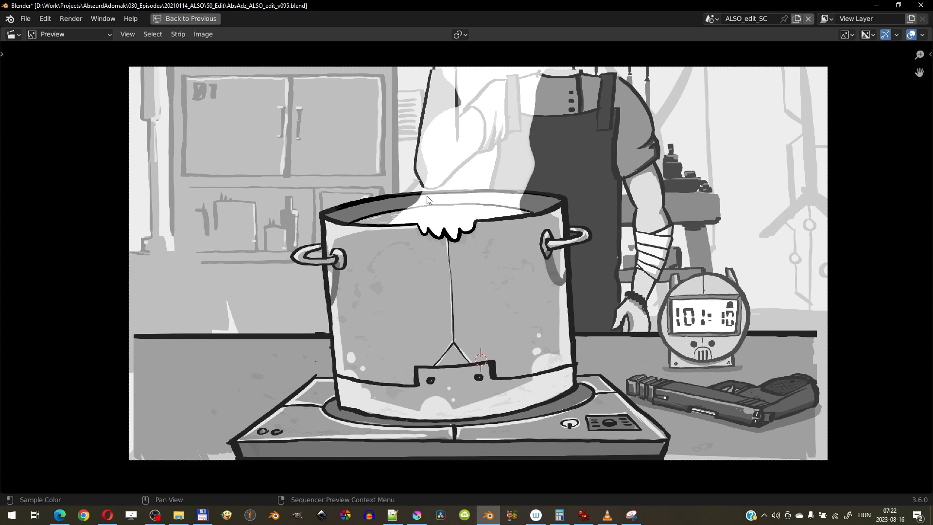
Switch to the Edge browser and search the web for "google translate" in a new tab.
{"action": "key", "text": "alt+Tab"}
{"action": "key", "text": "ctrl+t"}
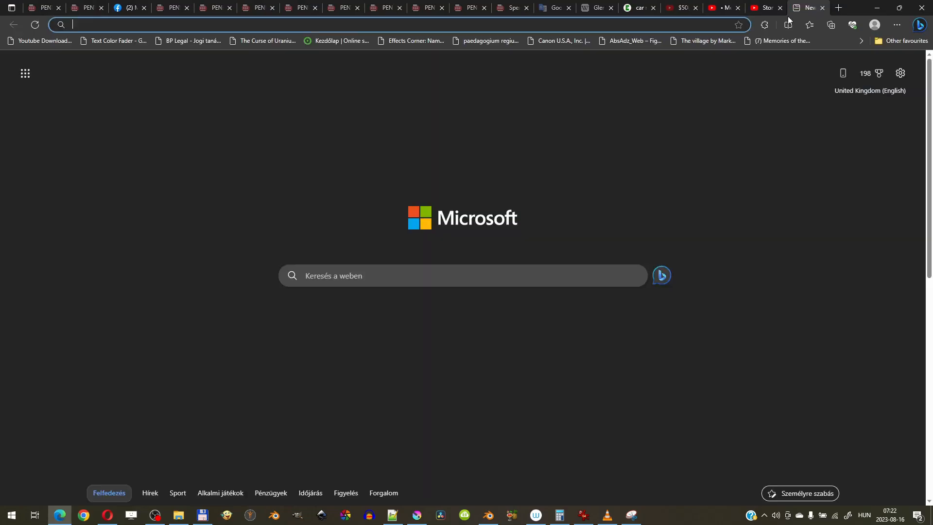
{"action": "type", "text": "w"}
{"action": "key", "text": "BackSpace"}
{"action": "key", "text": "BackSpace"}
{"action": "type", "text": "g"}
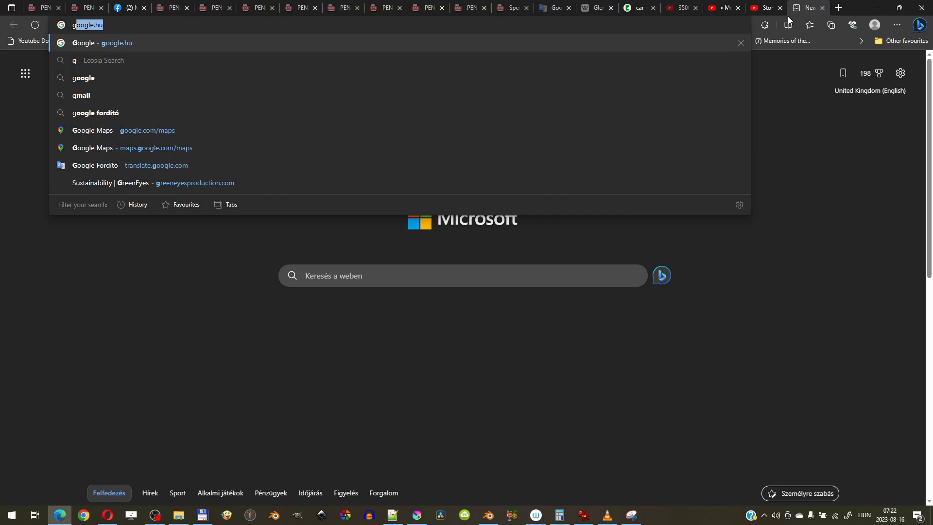
{"action": "type", "text": "oogle translate"}
{"action": "key", "text": "Return"}
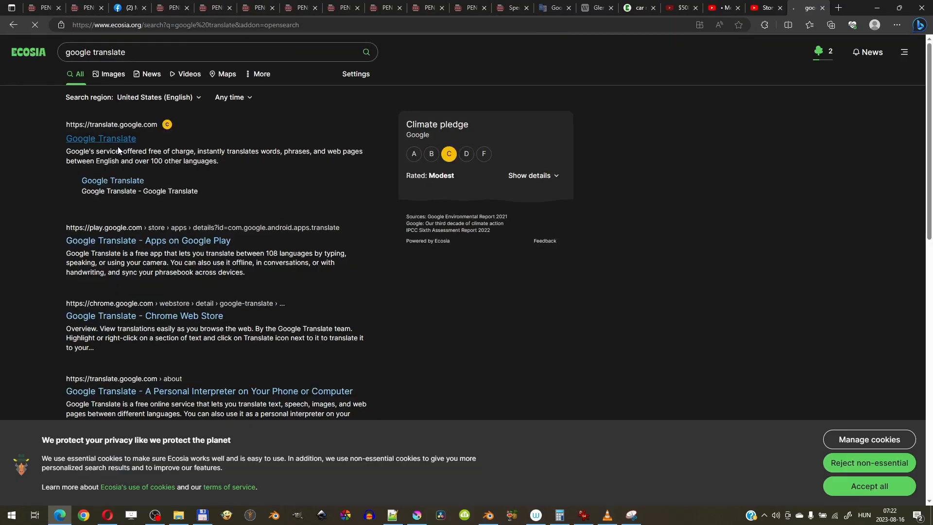
Look up "salting" in Google Translate from English to Hungarian and return to Blender's full Video Editing layout.
{"action": "left_click", "coordinate": [112, 140]}
{"action": "type", "text": "sal"}
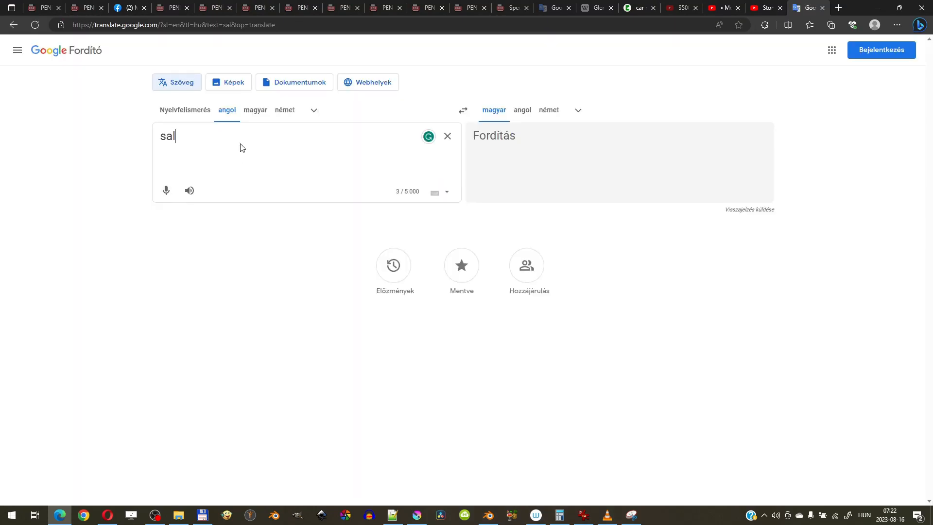
{"action": "type", "text": "ting"}
{"action": "key", "text": "alt+Tab"}
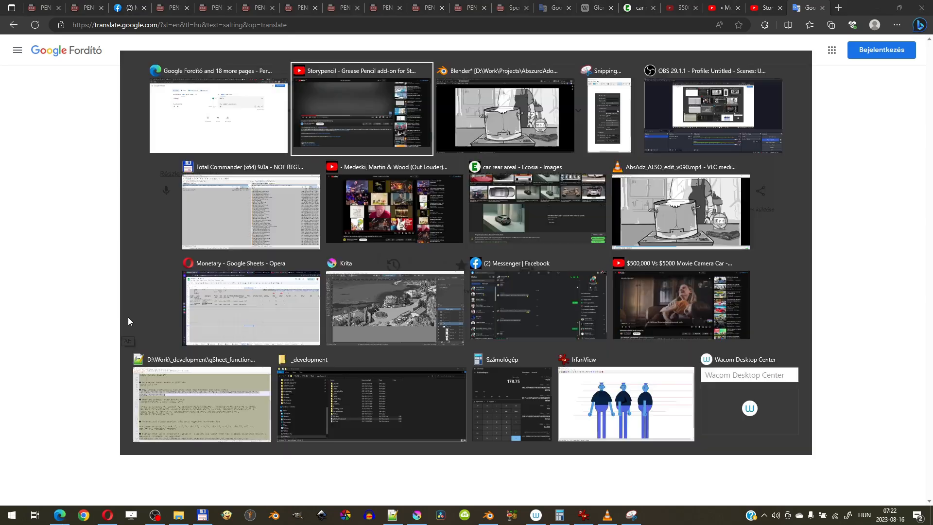
{"action": "left_click", "coordinate": [177, 20]}
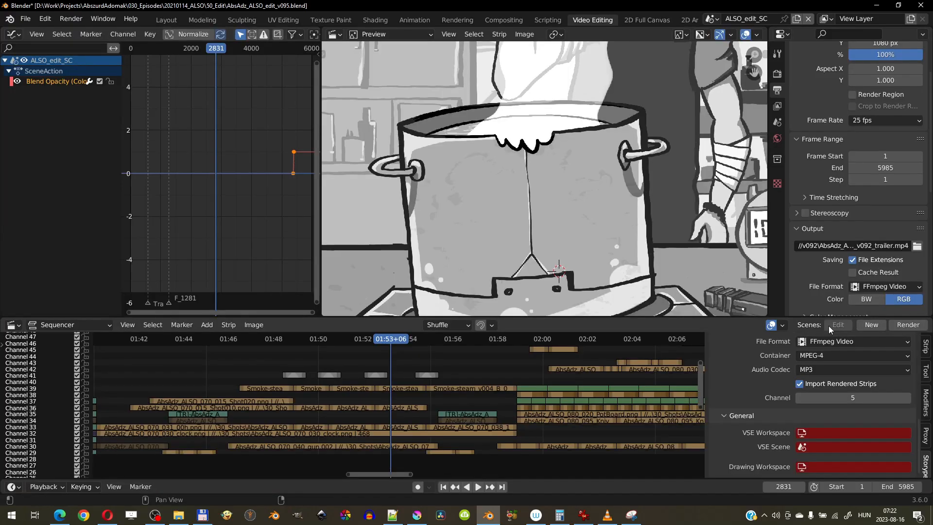
Set Storypencil's VSE Workspace to Video Editing, VSE Scene to ALSO_edit_SC and Drawing Workspace to 2D Animation.
{"action": "scroll", "coordinate": [882, 381], "scroll_direction": "up", "scroll_amount": 5}
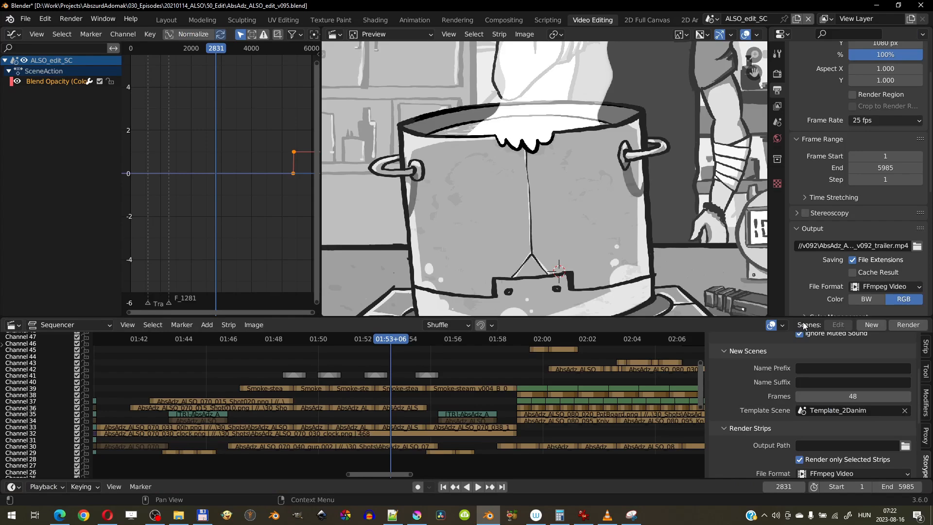
{"action": "scroll", "coordinate": [924, 411], "scroll_direction": "down", "scroll_amount": 4}
{"action": "left_click", "coordinate": [855, 433]}
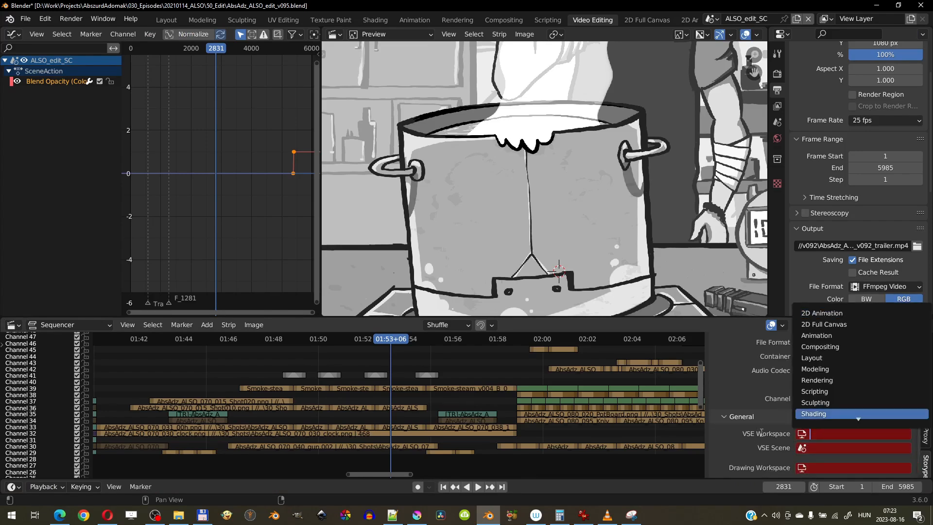
{"action": "left_click", "coordinate": [836, 430]}
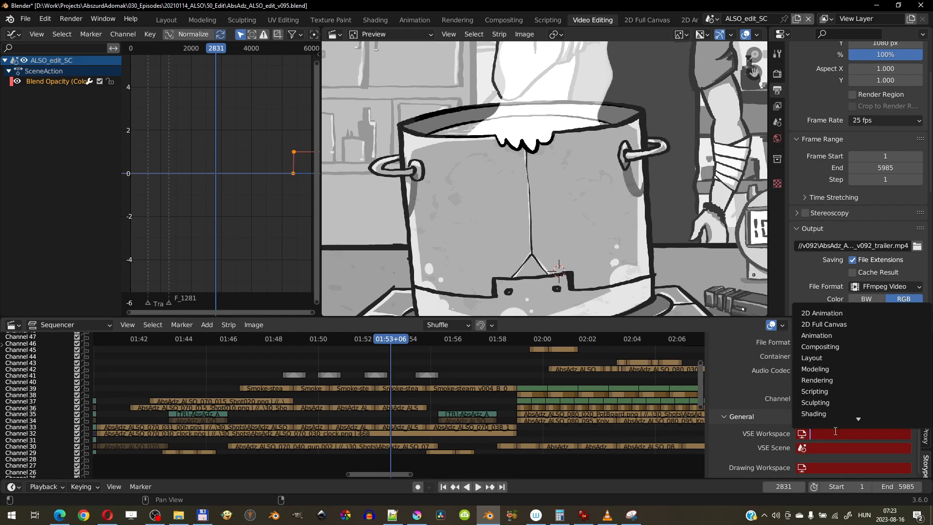
{"action": "type", "text": "v"}
{"action": "left_click", "coordinate": [821, 312]}
{"action": "left_click", "coordinate": [855, 446]}
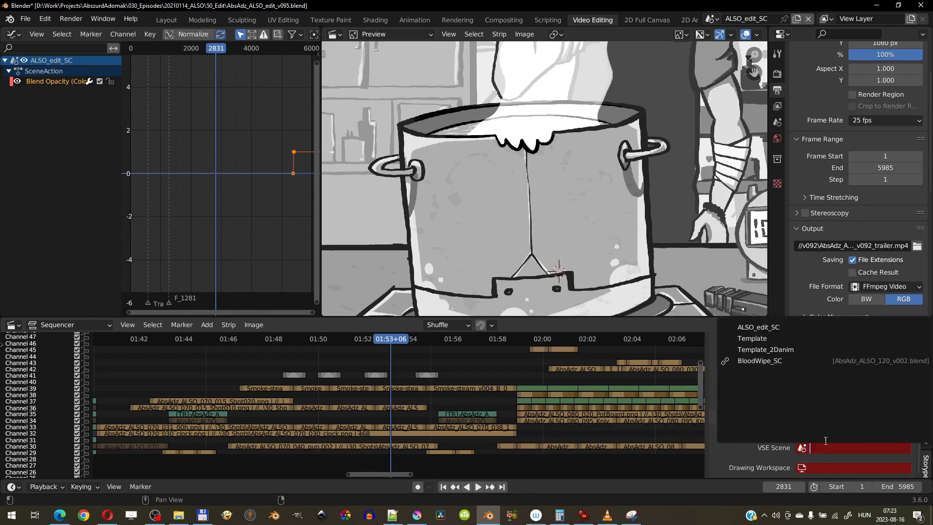
{"action": "left_click", "coordinate": [748, 323]}
{"action": "left_click", "coordinate": [829, 467]}
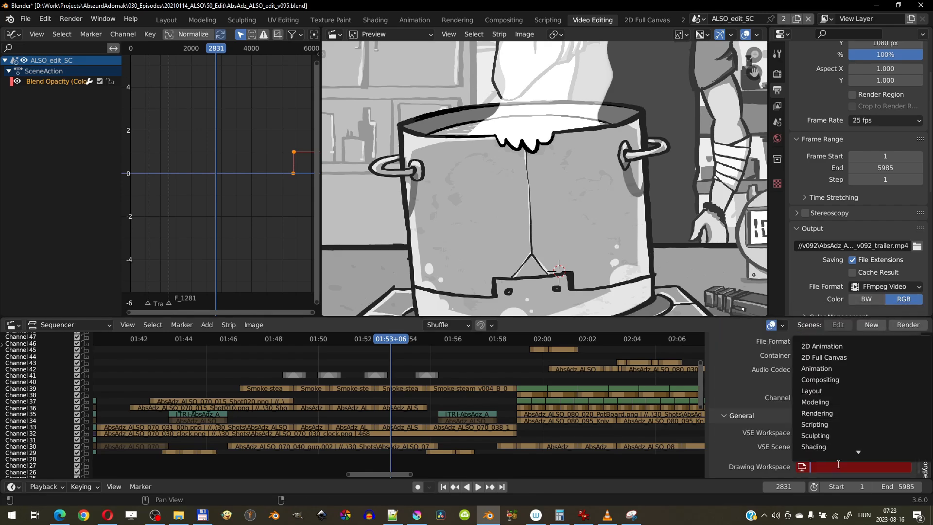
{"action": "left_click", "coordinate": [839, 346]}
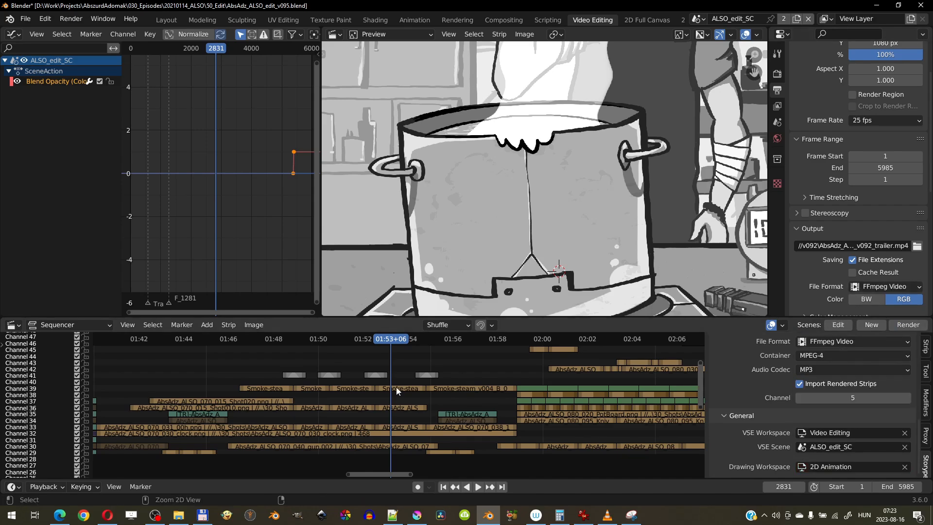
Set the length of new Storypencil scenes to 100 frames.
{"action": "middle_click_drag", "start_coordinate": [397, 390], "coordinate": [420, 345], "text": "ctrl"}
{"action": "left_click", "coordinate": [424, 346]}
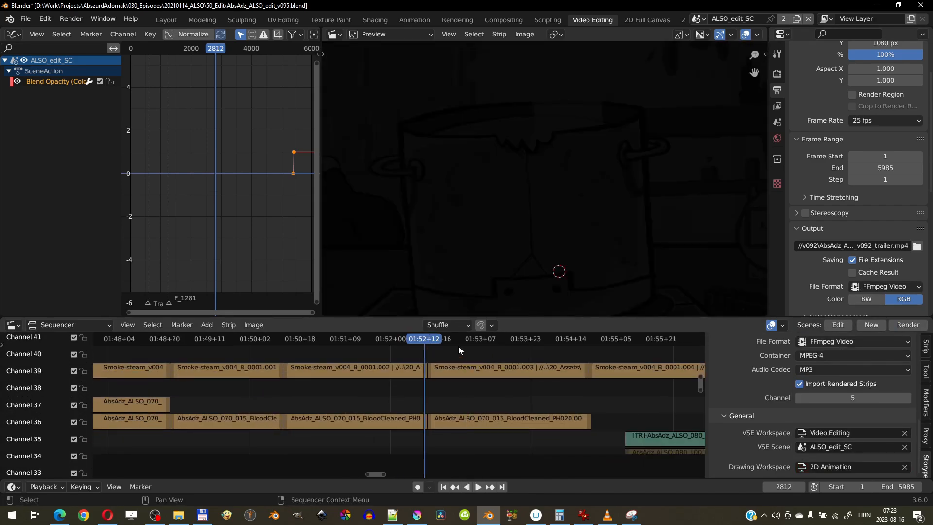
{"action": "scroll", "coordinate": [858, 413], "scroll_direction": "down", "scroll_amount": 5}
{"action": "left_click", "coordinate": [858, 414]}
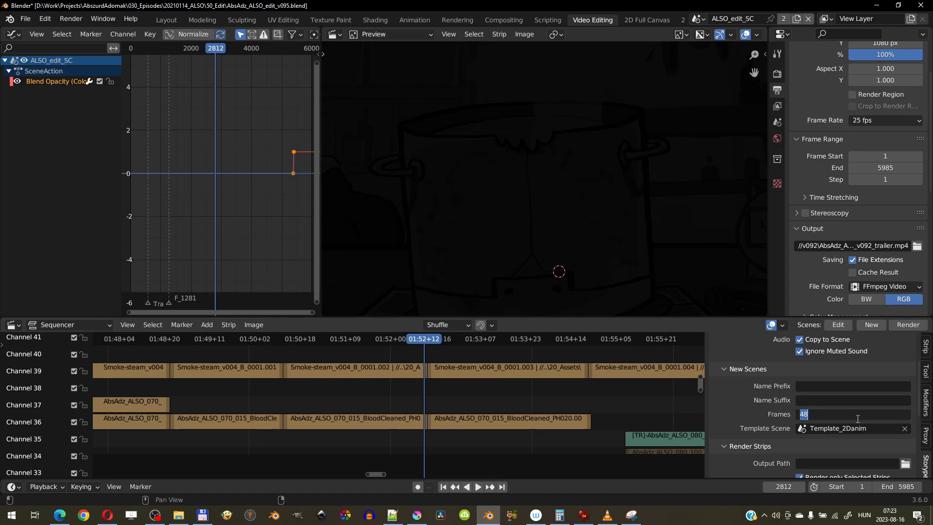
{"action": "type", "text": "100"}
{"action": "key", "text": "Return"}
Create a new Storypencil scene named Salting_SC at frame 2813, at the start of the pot shot.
{"action": "left_click", "coordinate": [426, 343]}
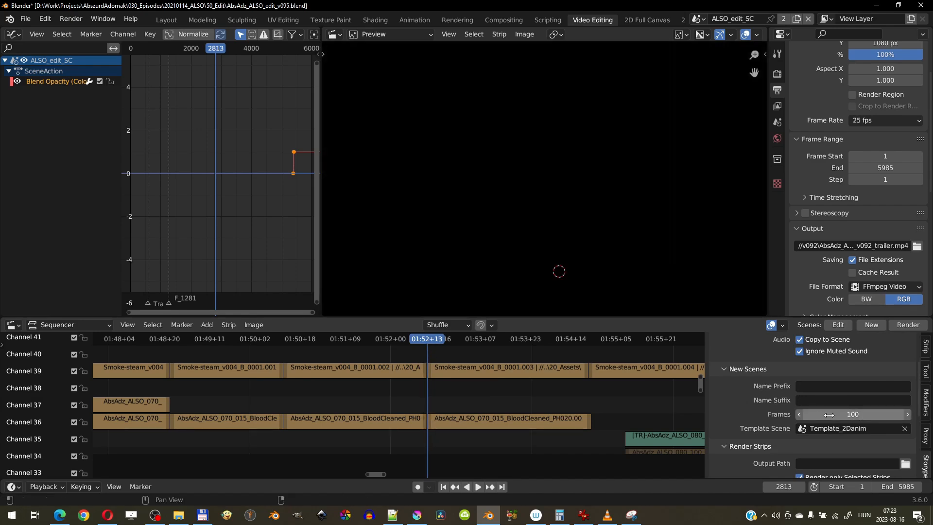
{"action": "middle_click_drag", "start_coordinate": [475, 389], "coordinate": [420, 380]}
{"action": "key", "text": "shift+a"}
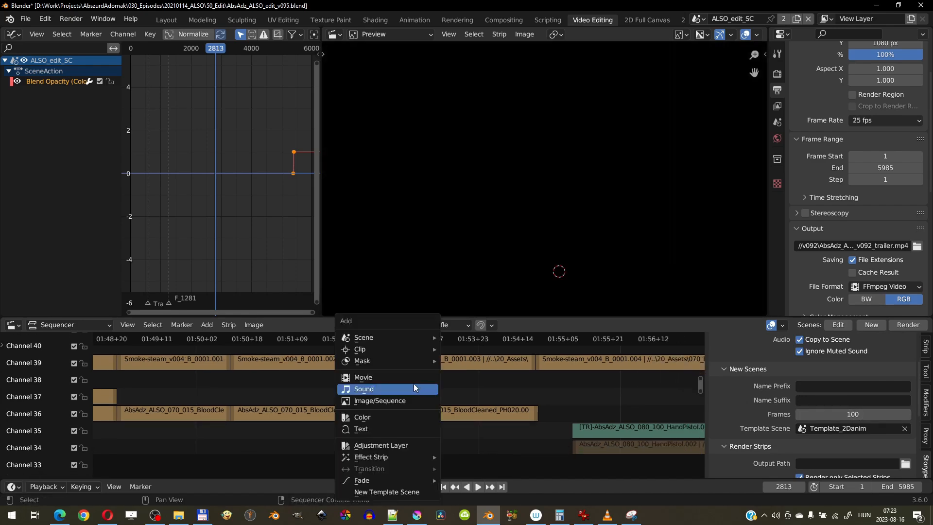
{"action": "left_click", "coordinate": [871, 324]}
{"action": "left_click", "coordinate": [836, 349]}
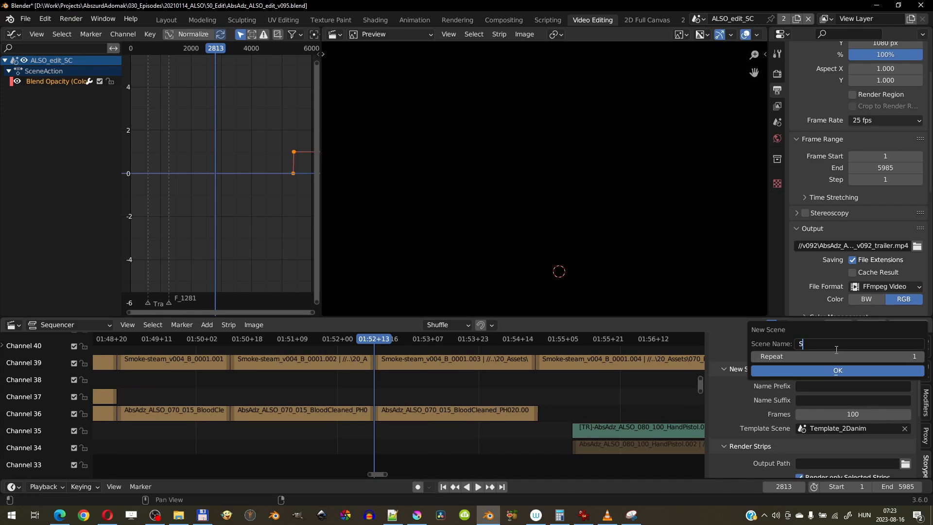
{"action": "left_click", "coordinate": [853, 370]}
Set the new Salting_SC strip's channel to 37.
{"action": "left_click", "coordinate": [926, 346]}
{"action": "scroll", "coordinate": [905, 395], "scroll_direction": "down", "scroll_amount": 8}
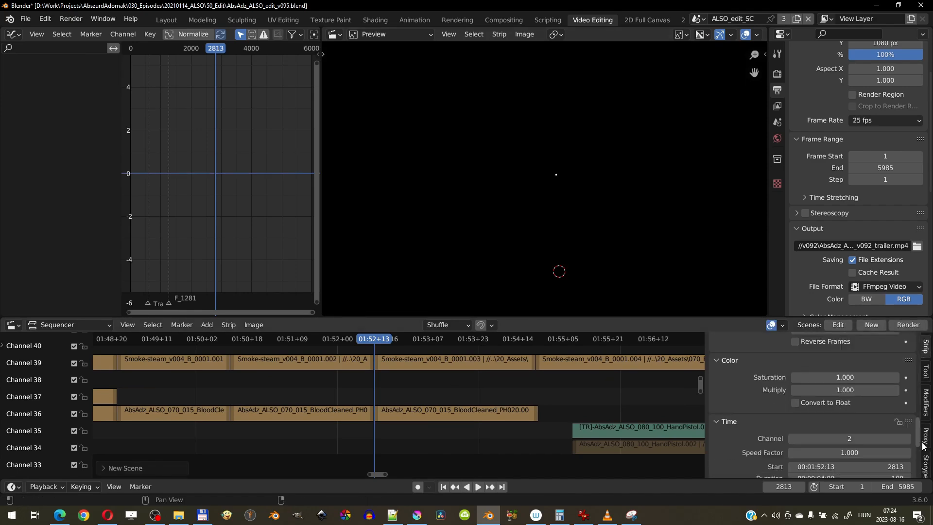
{"action": "left_click", "coordinate": [906, 398]}
{"action": "left_click", "coordinate": [795, 396]}
{"action": "left_click", "coordinate": [794, 397]}
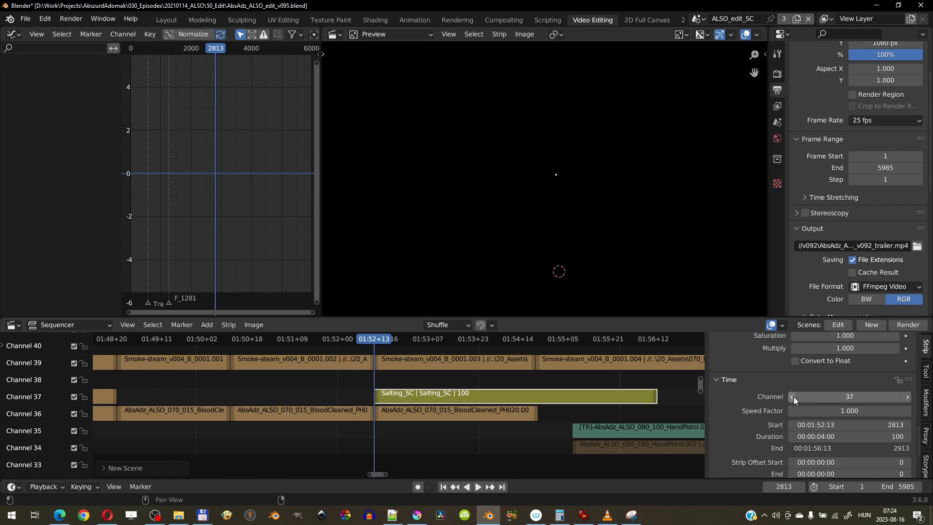
Turn off the Transparent option of the Salting_SC strip and scrub to frame 2820.
{"action": "left_click_drag", "start_coordinate": [381, 340], "coordinate": [417, 340]}
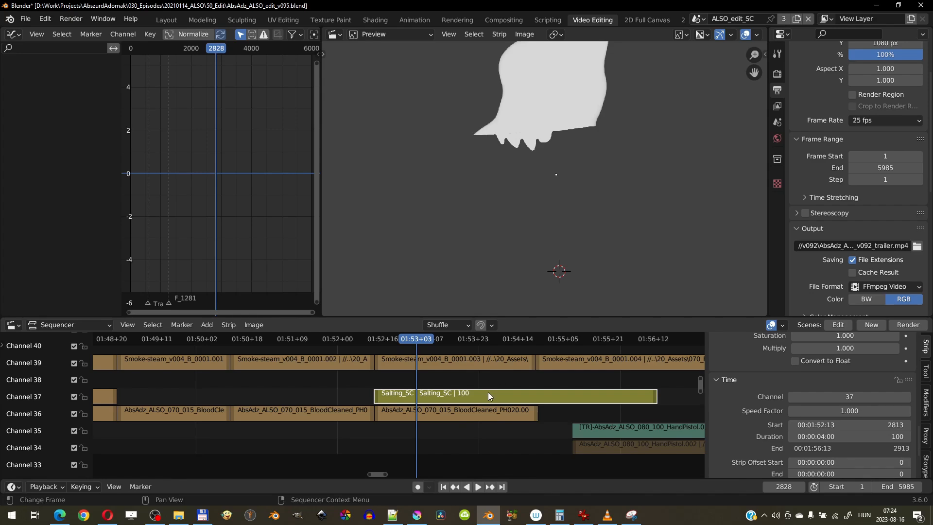
{"action": "scroll", "coordinate": [783, 398], "scroll_direction": "up", "scroll_amount": 10}
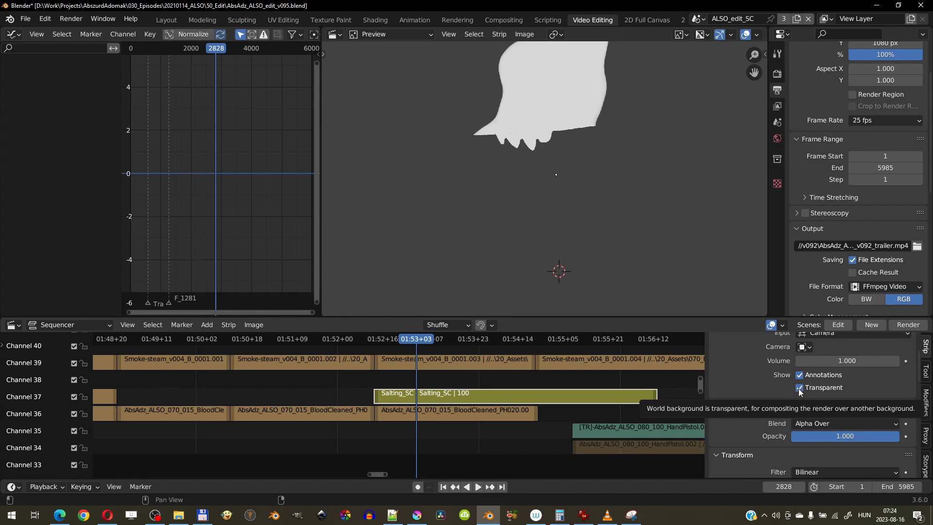
{"action": "left_click", "coordinate": [799, 389]}
{"action": "left_click_drag", "start_coordinate": [415, 337], "coordinate": [395, 343]}
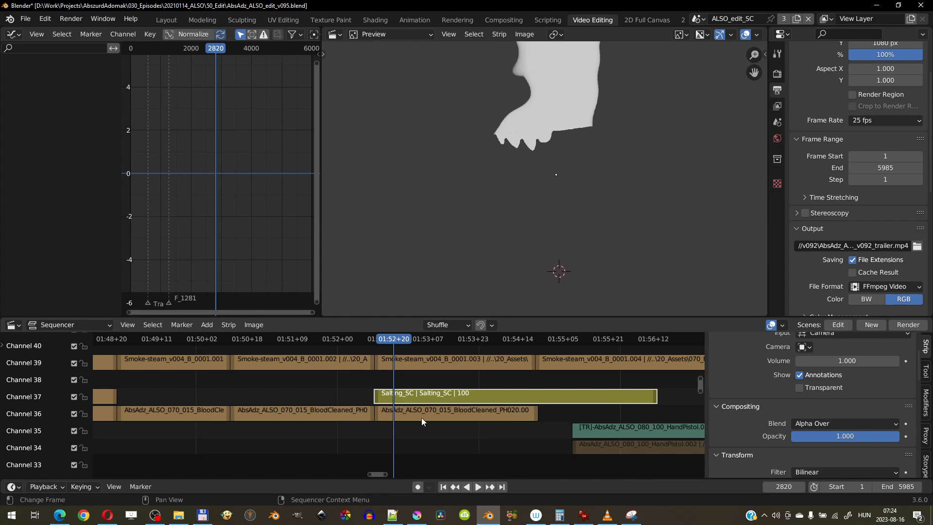
Mute the Salting_SC strip to view the pot shot beneath it, and unmute it.
{"action": "key", "text": "h"}
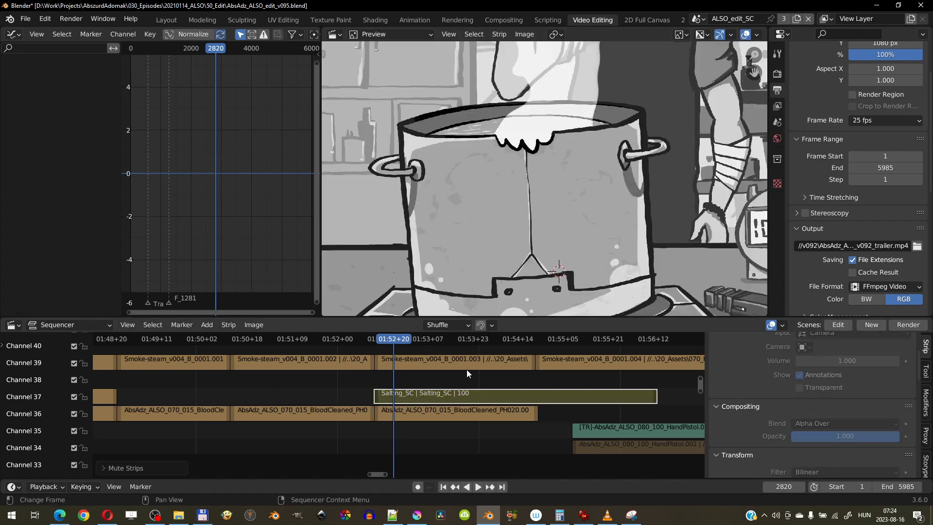
{"action": "key", "text": "alt+h"}
{"action": "scroll", "coordinate": [450, 361], "scroll_direction": "down", "scroll_amount": 3}
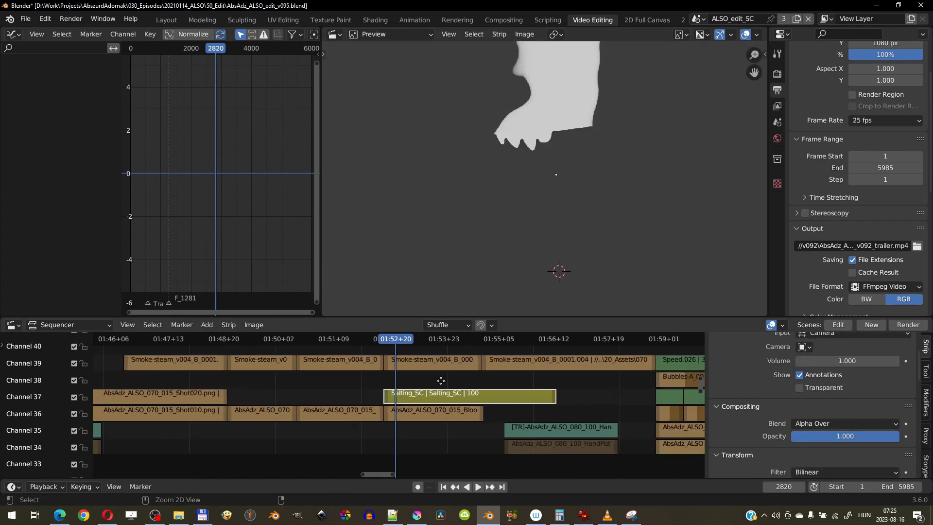
{"action": "left_click", "coordinate": [442, 371]}
{"action": "key", "text": "g"}
{"action": "right_click", "coordinate": [537, 152]}
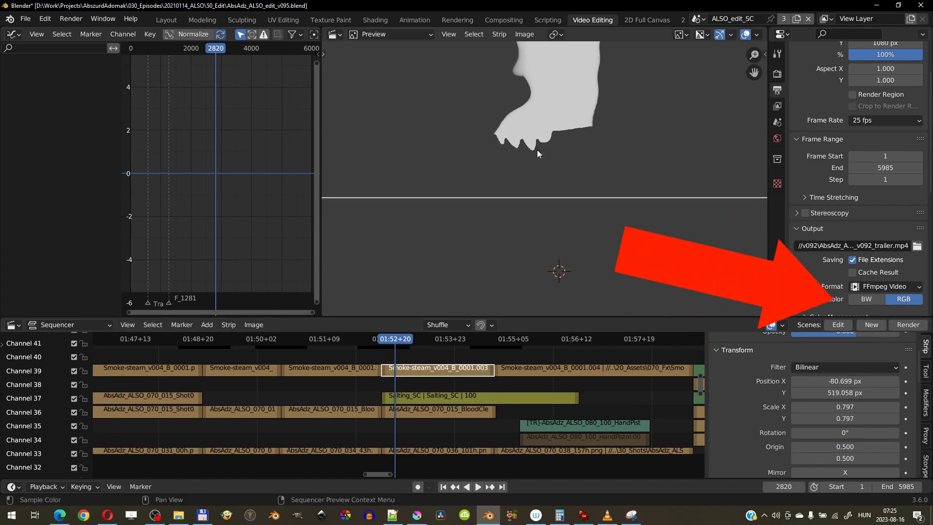
{"action": "mouse_move", "coordinate": [557, 169]}
{"action": "middle_mouse_down"}
{"action": "mouse_move", "coordinate": [531, 248]}
{"action": "mouse_move", "coordinate": [568, 175]}
{"action": "middle_mouse_up"}
Open the Salting_SC strip's scene for editing and sketch a rough figure made of ovals on frame 1.
{"action": "left_click", "coordinate": [454, 400]}
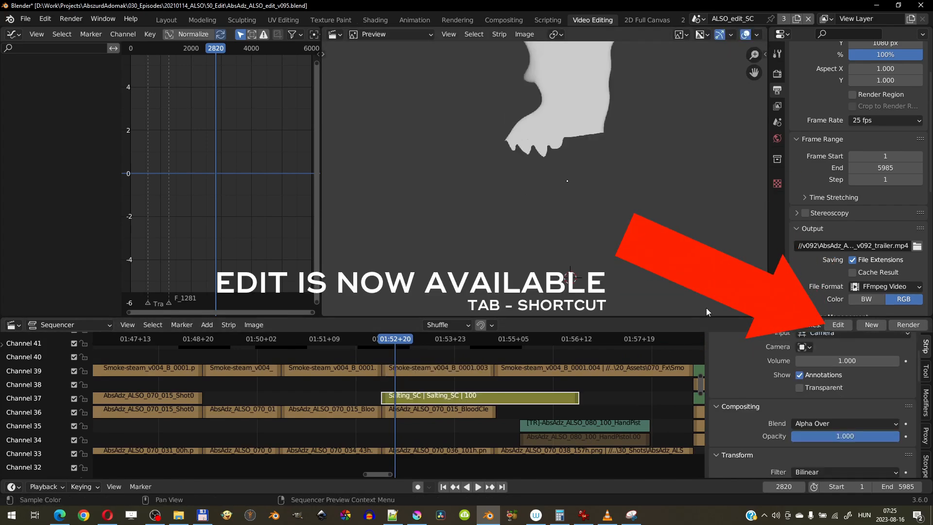
{"action": "left_click", "coordinate": [838, 324]}
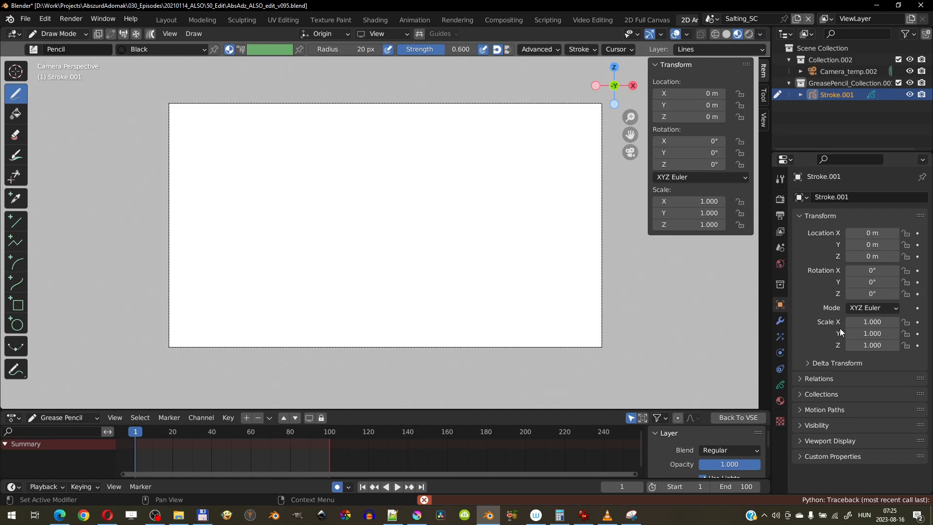
{"action": "left_click_drag", "start_coordinate": [365, 147], "coordinate": [343, 162]}
{"action": "left_click_drag", "start_coordinate": [359, 210], "coordinate": [306, 239]}
{"action": "left_click_drag", "start_coordinate": [307, 268], "coordinate": [296, 314]}
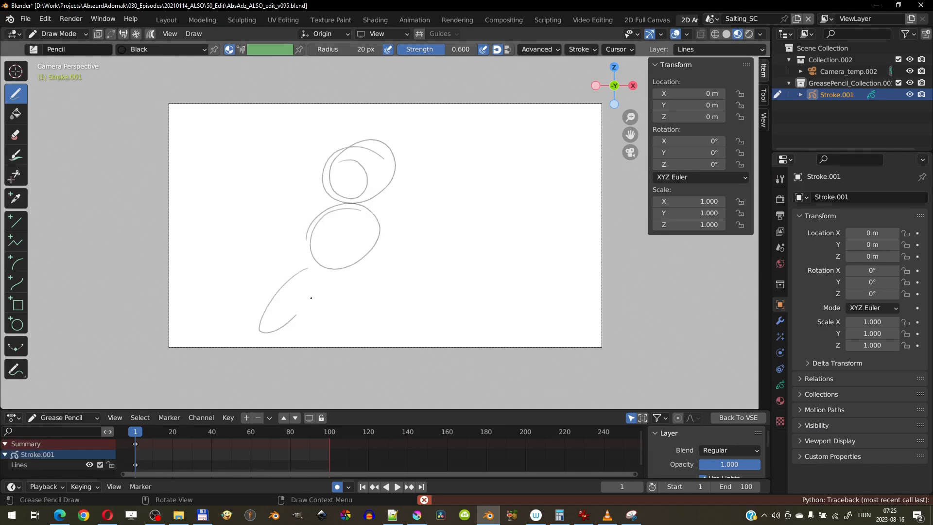
Sketch a second rough pose of the oval figure, shifted to its right, on frame 20.
{"action": "left_click_drag", "start_coordinate": [138, 431], "coordinate": [173, 432]}
{"action": "middle_click_drag", "start_coordinate": [266, 444], "coordinate": [376, 441]}
{"action": "left_click_drag", "start_coordinate": [402, 218], "coordinate": [360, 215]}
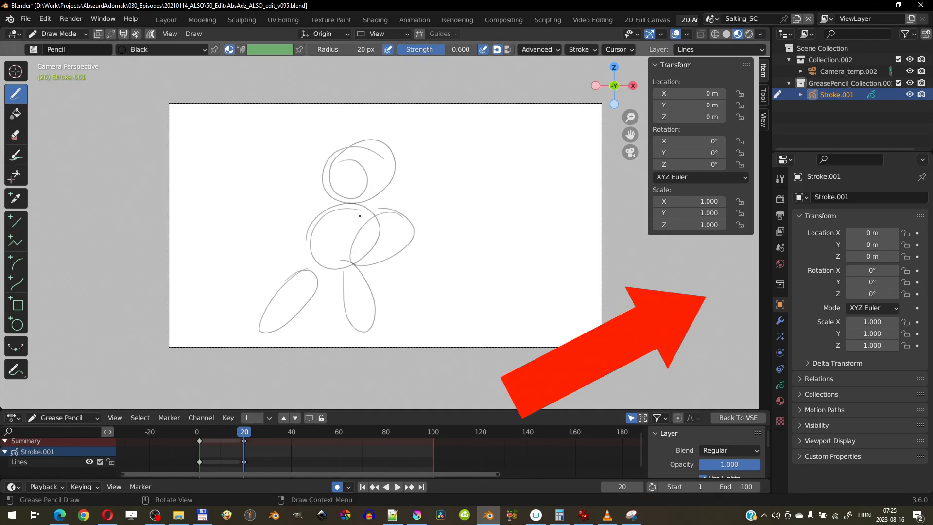
{"action": "left_click_drag", "start_coordinate": [358, 262], "coordinate": [350, 267]}
{"action": "left_click_drag", "start_coordinate": [377, 273], "coordinate": [381, 266]}
Return to the video edit and scrub through the Salting_SC strip to frame 2836 to check the sketches.
{"action": "mouse_move", "coordinate": [251, 433]}
{"action": "left_mouse_down"}
{"action": "mouse_move", "coordinate": [200, 432]}
{"action": "mouse_move", "coordinate": [211, 432]}
{"action": "left_mouse_up"}
{"action": "left_click", "coordinate": [737, 419]}
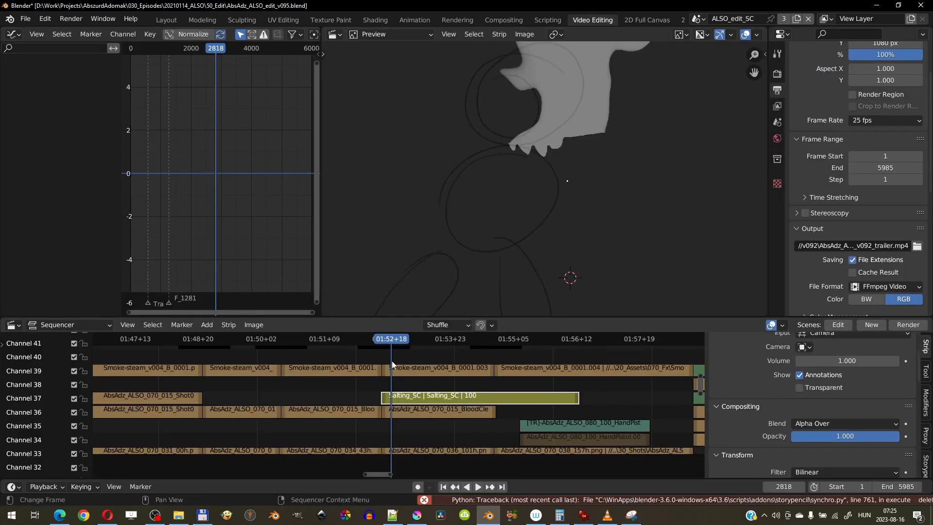
{"action": "left_click_drag", "start_coordinate": [391, 347], "coordinate": [427, 345]}
{"action": "scroll", "coordinate": [597, 170], "scroll_direction": "down", "scroll_amount": 7}
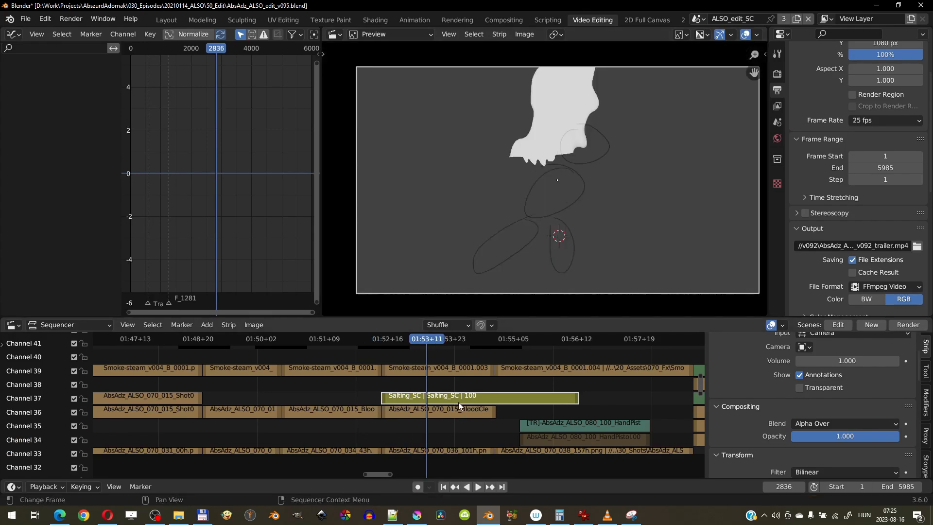
Reopen the Salting_SC scene and inspect its output settings and the Film transparency in its render settings.
{"action": "left_click", "coordinate": [839, 329]}
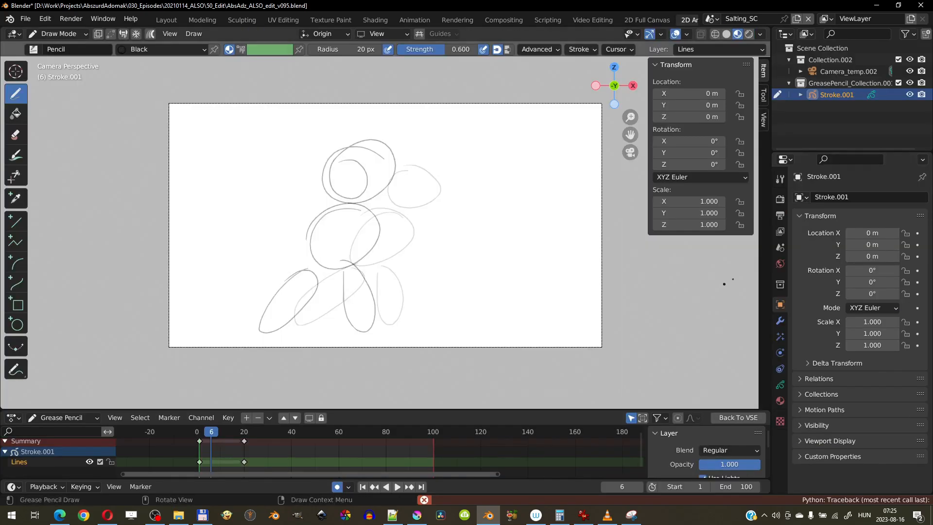
{"action": "left_click", "coordinate": [779, 214]}
{"action": "scroll", "coordinate": [864, 426], "scroll_direction": "down", "scroll_amount": 3}
{"action": "scroll", "coordinate": [815, 488], "scroll_direction": "down", "scroll_amount": 2}
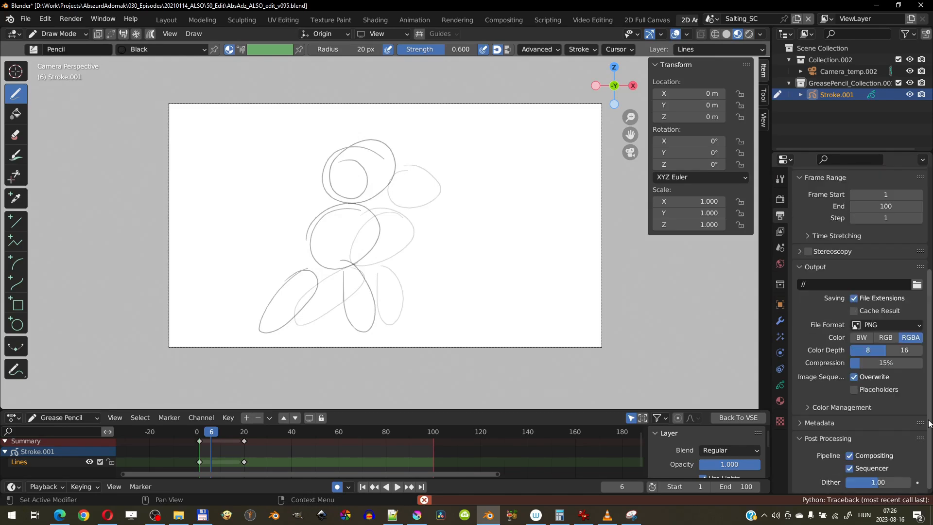
{"action": "left_click", "coordinate": [780, 201]}
{"action": "left_click", "coordinate": [800, 316]}
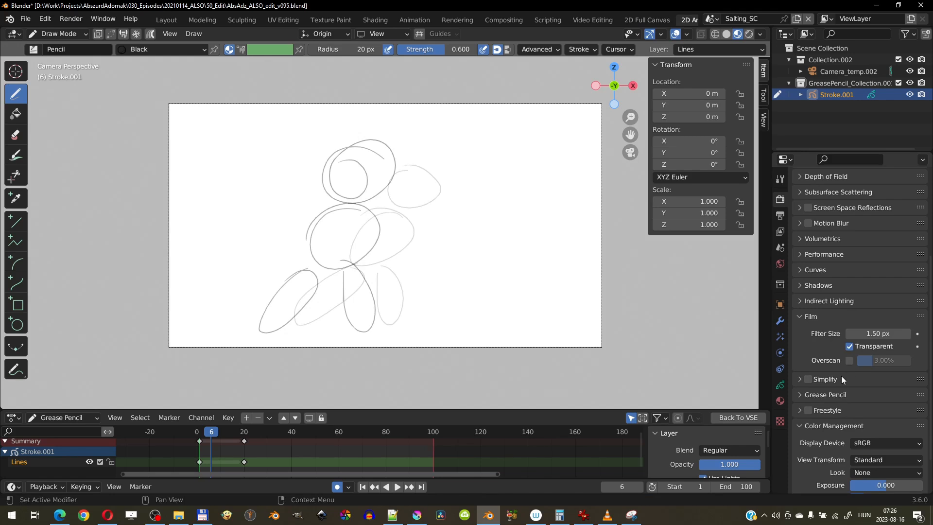
Scrub the Salting_SC strip in the video edit to frame 2830, and switch into its scene and back.
{"action": "left_click", "coordinate": [743, 417]}
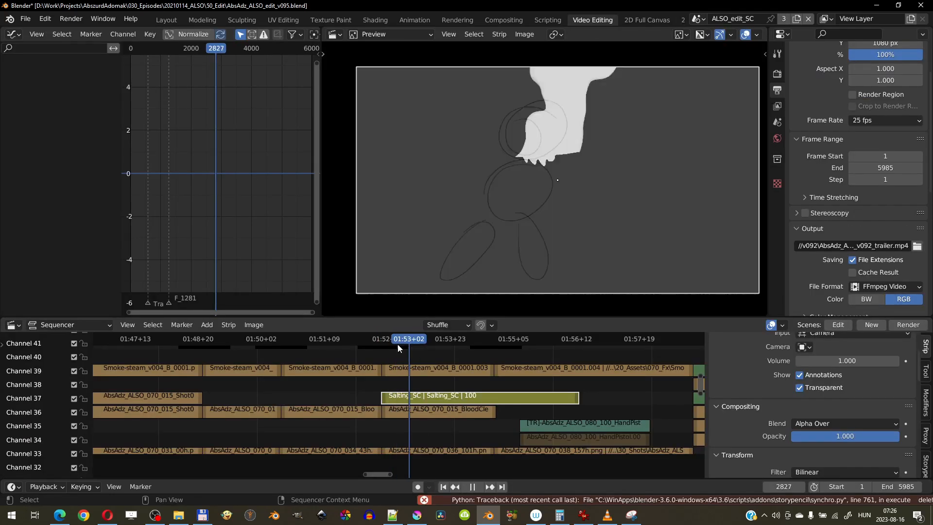
{"action": "mouse_move", "coordinate": [398, 346]}
{"action": "left_mouse_down"}
{"action": "mouse_move", "coordinate": [450, 346]}
{"action": "mouse_move", "coordinate": [414, 345]}
{"action": "left_mouse_up"}
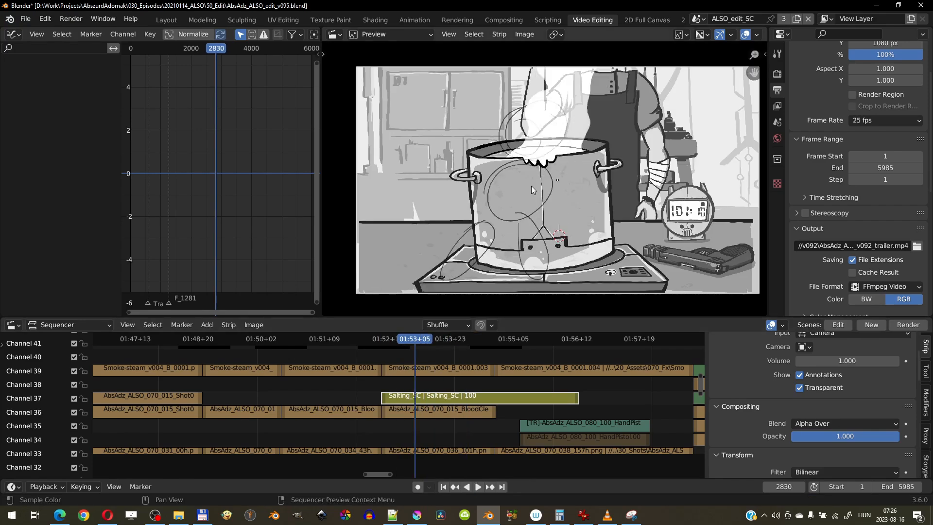
{"action": "left_click", "coordinate": [844, 325]}
{"action": "left_click", "coordinate": [737, 417]}
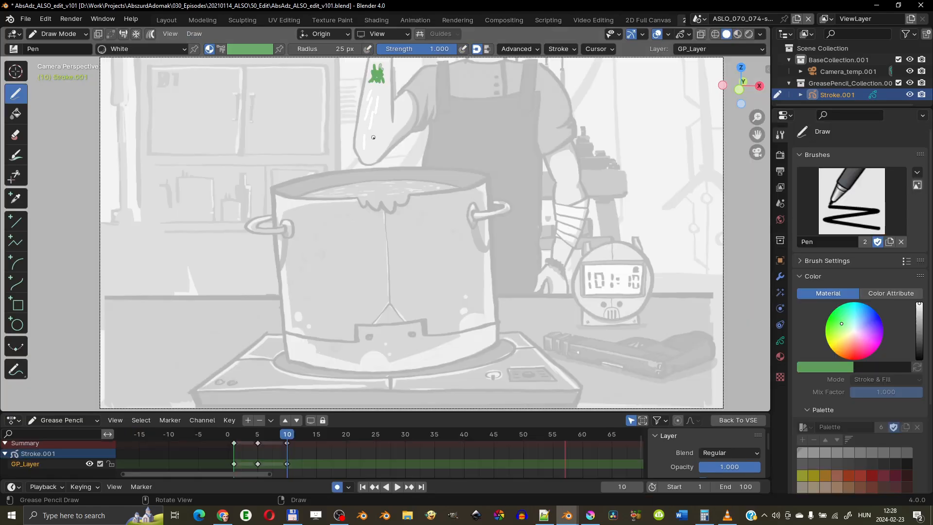
Flip through the Grease Pencil frames over the pot shot, add a short Pen stroke, and return to the video edit.
{"action": "scroll", "coordinate": [380, 75], "scroll_direction": "up", "scroll_amount": 5, "text": "alt"}
{"action": "scroll", "coordinate": [380, 74], "scroll_direction": "down", "scroll_amount": 5, "text": "alt"}
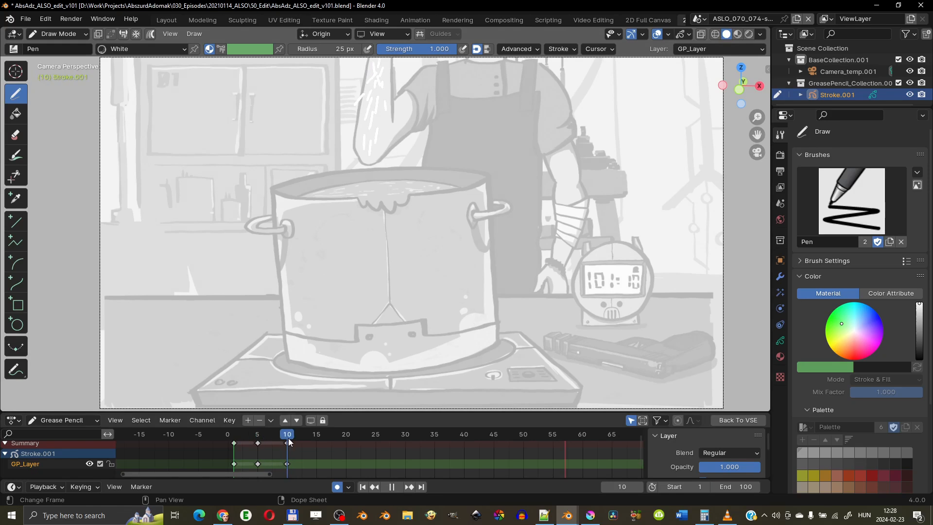
{"action": "scroll", "coordinate": [380, 75], "scroll_direction": "down", "scroll_amount": 5, "text": "alt"}
{"action": "scroll", "coordinate": [370, 122], "scroll_direction": "up", "scroll_amount": 5, "text": "alt"}
{"action": "scroll", "coordinate": [359, 160], "scroll_direction": "down", "scroll_amount": 5, "text": "alt"}
{"action": "left_click_drag", "start_coordinate": [341, 183], "coordinate": [338, 190]}
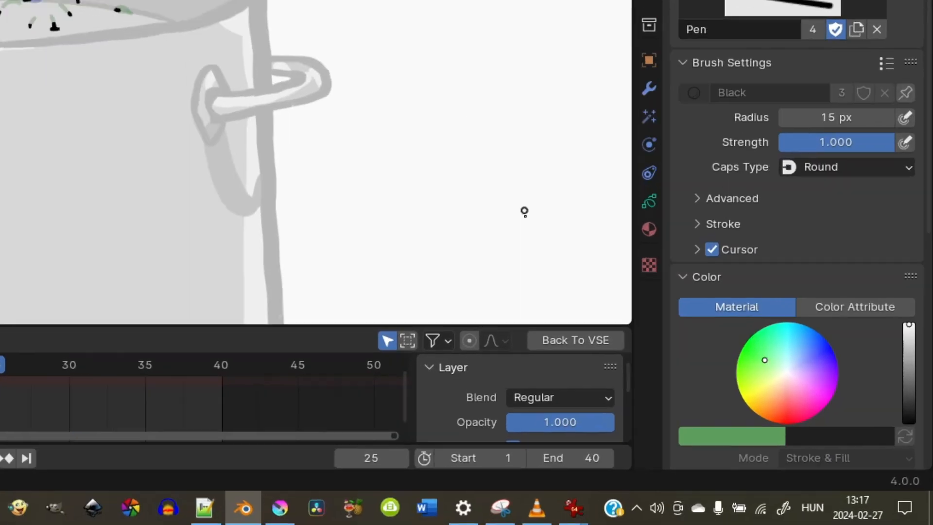
{"action": "left_click", "coordinate": [583, 344]}
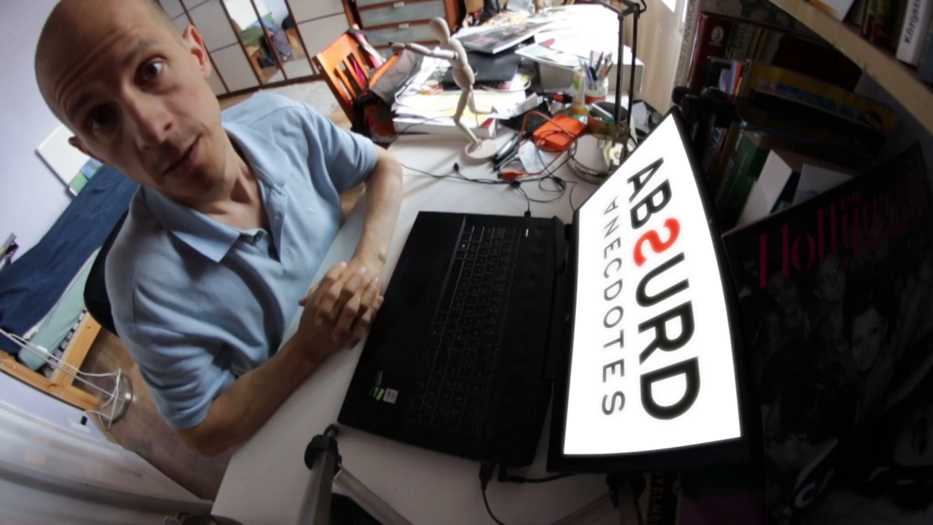